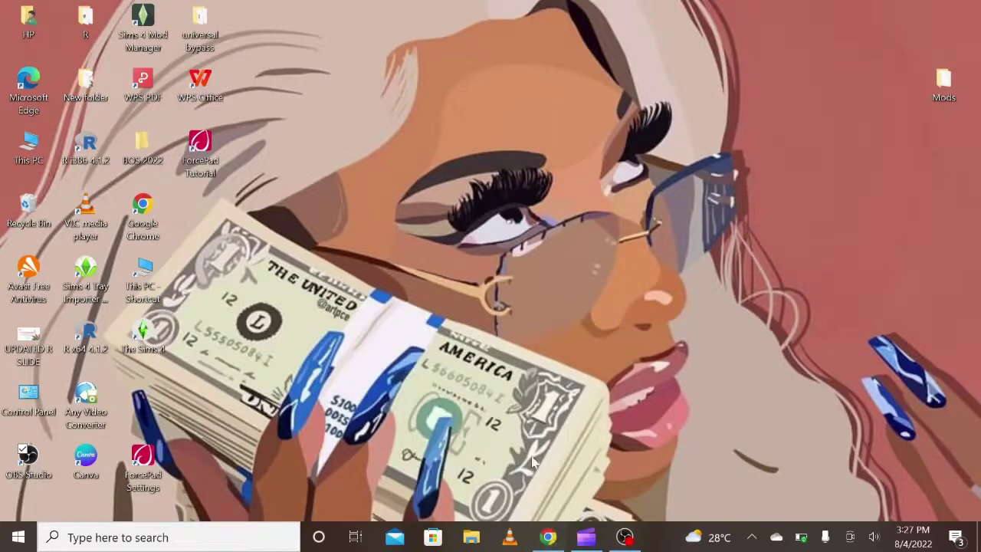
# Switch to Chrome and look back through the Sims forum's mod list to the start of the Updated Mods and Tools post.
pyautogui.click(553, 536)
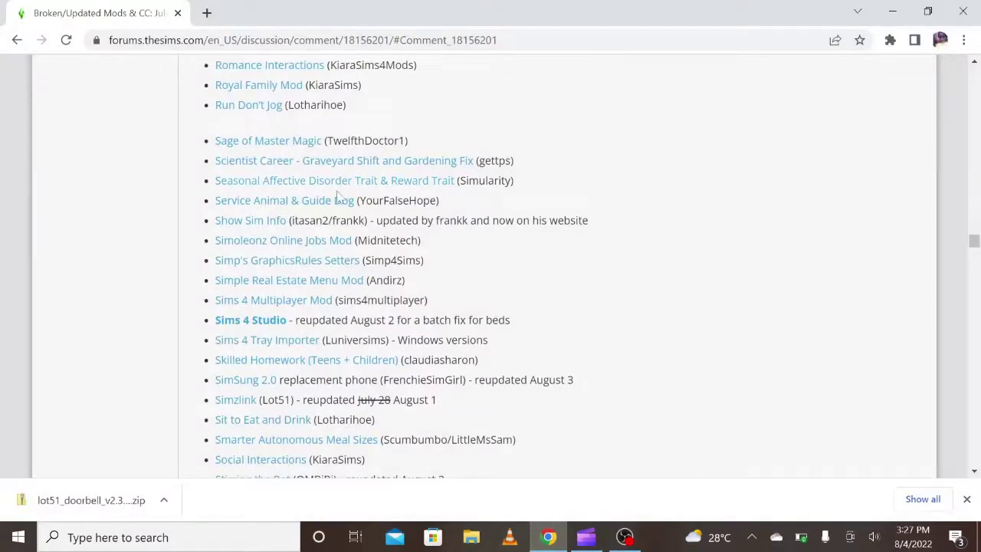
pyautogui.scroll(3, 337, 198)
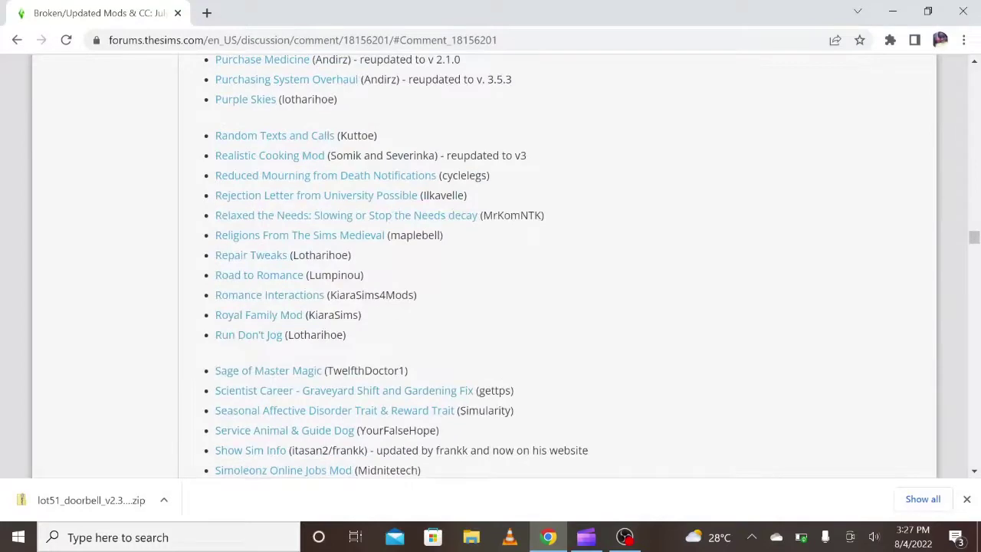
pyautogui.scroll(4, 276, 294)
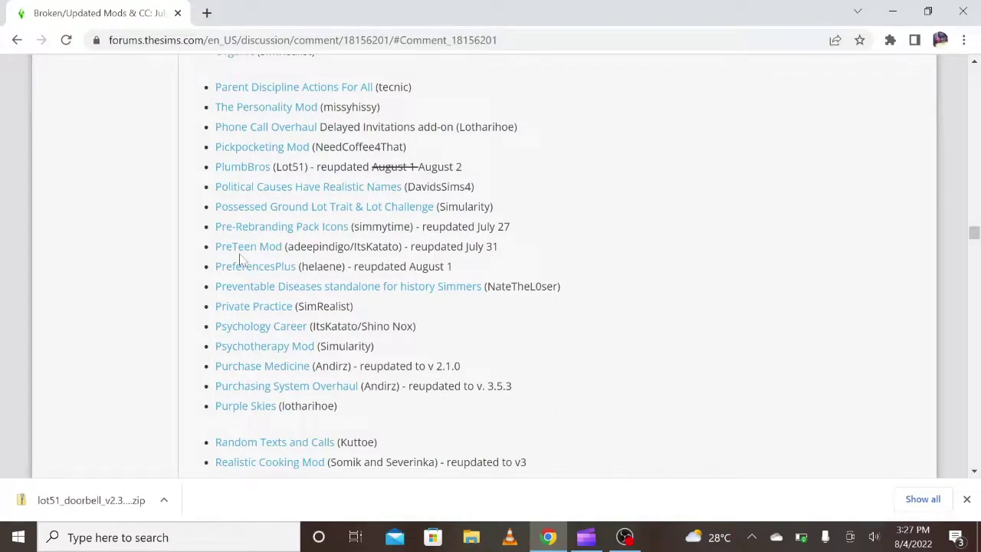
pyautogui.scroll(1, 244, 256)
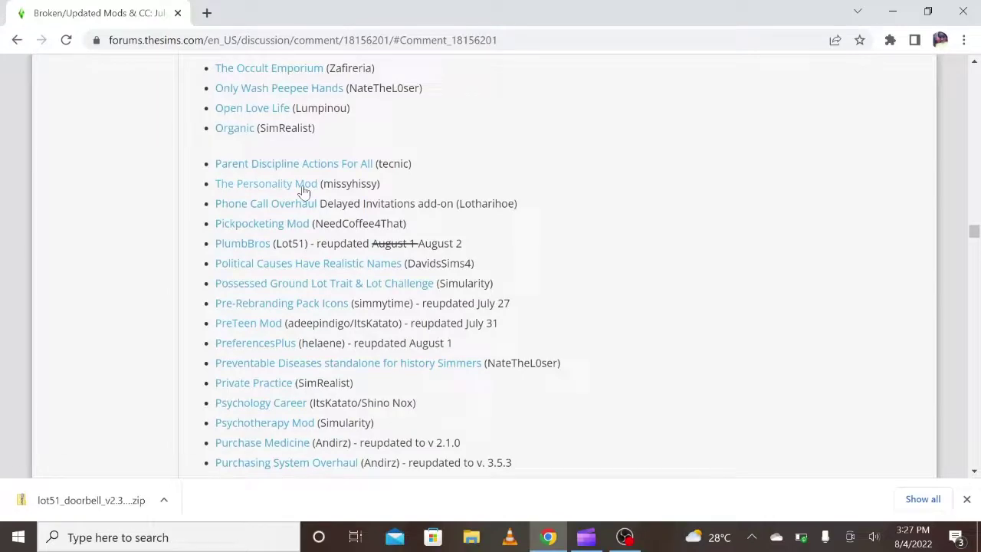
pyautogui.scroll(4, 301, 192)
pyautogui.scroll(9, 302, 192)
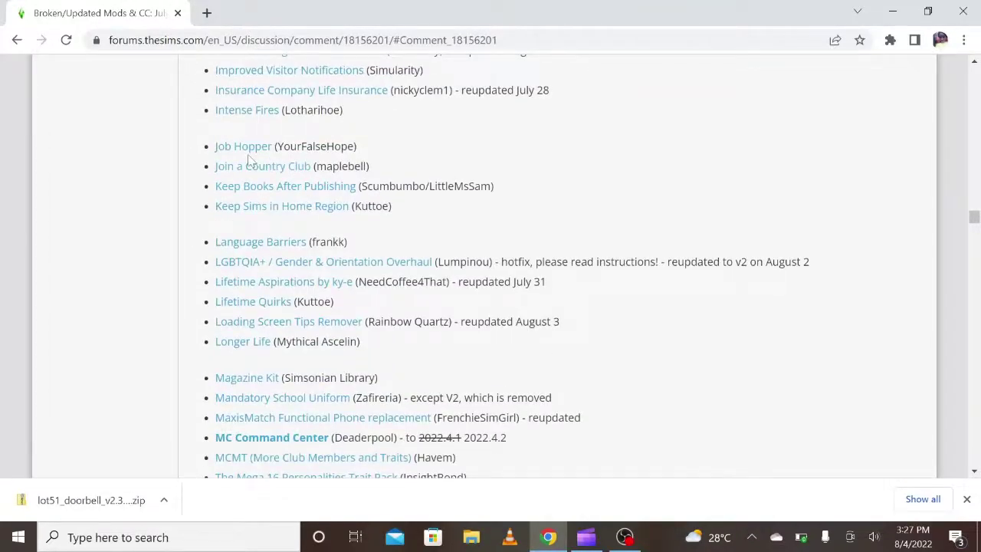
pyautogui.scroll(7, 249, 161)
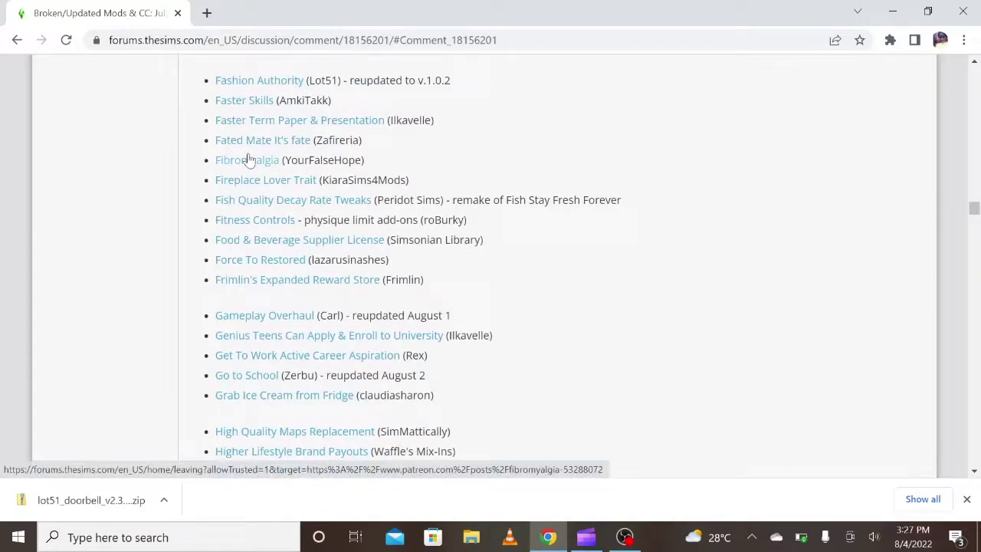
pyautogui.scroll(9, 307, 137)
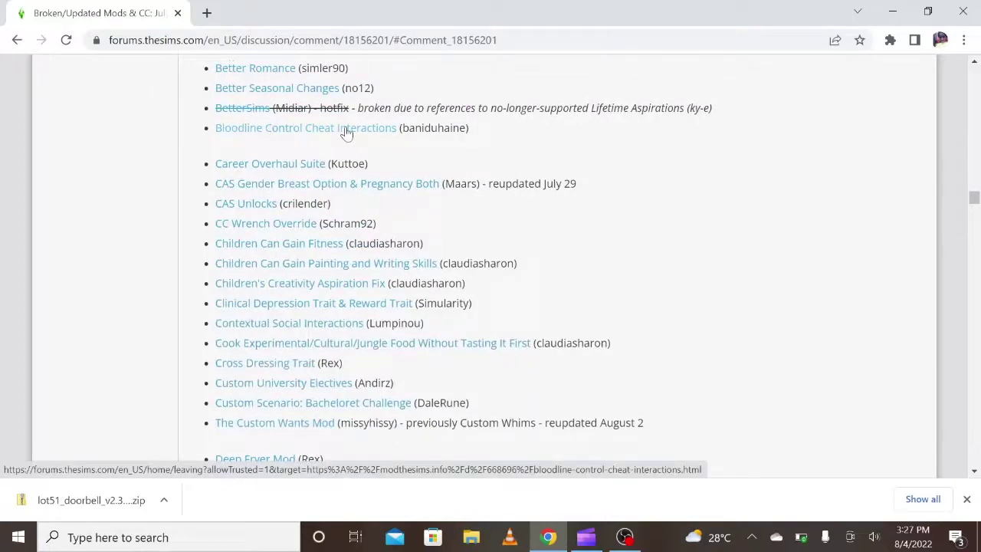
pyautogui.scroll(4, 347, 133)
pyautogui.scroll(6, 346, 133)
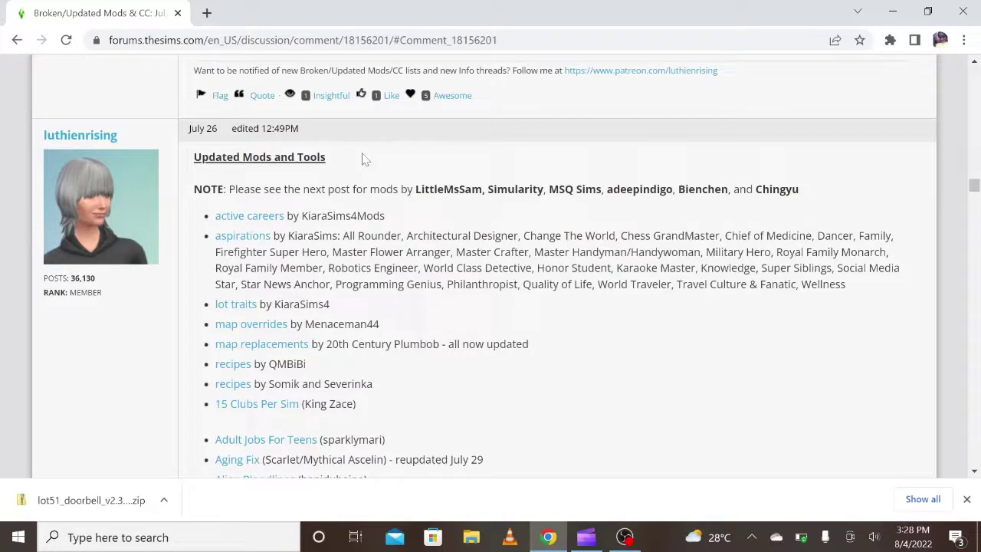
# Examine the Updated Mods and Tools entries in alphabetical order, from Adult Jobs For Teens to the mods starting with M.
pyautogui.scroll(-5, 551, 215)
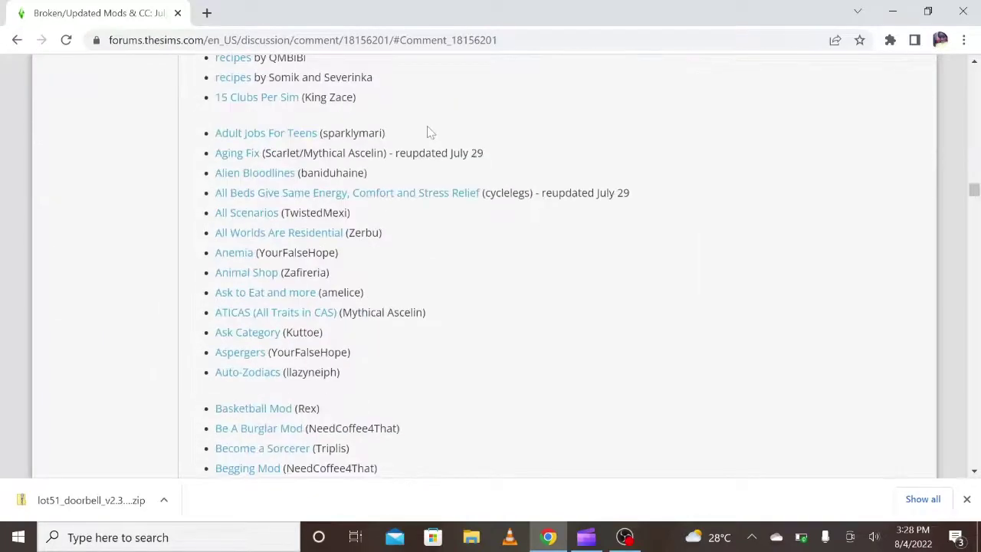
pyautogui.scroll(-3, 366, 158)
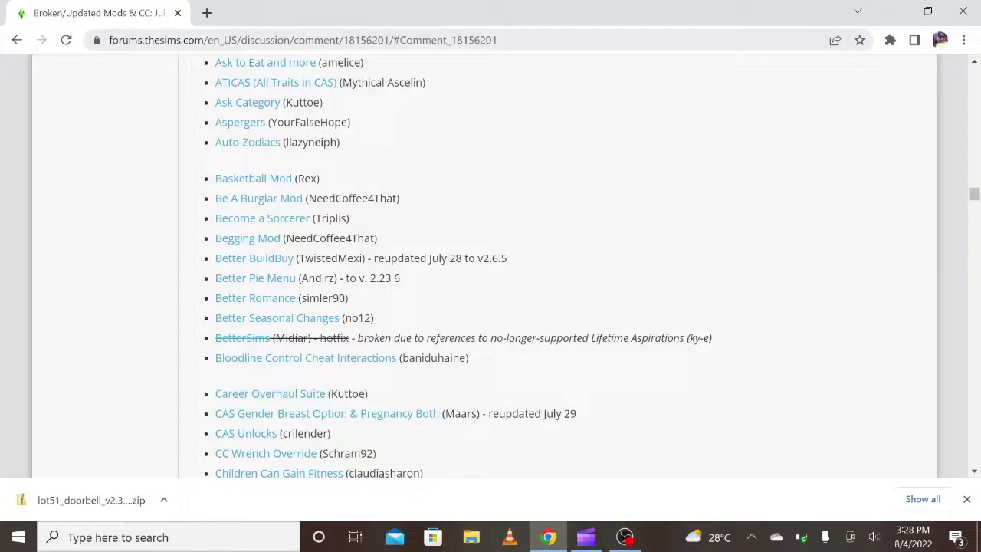
pyautogui.scroll(3, 274, 255)
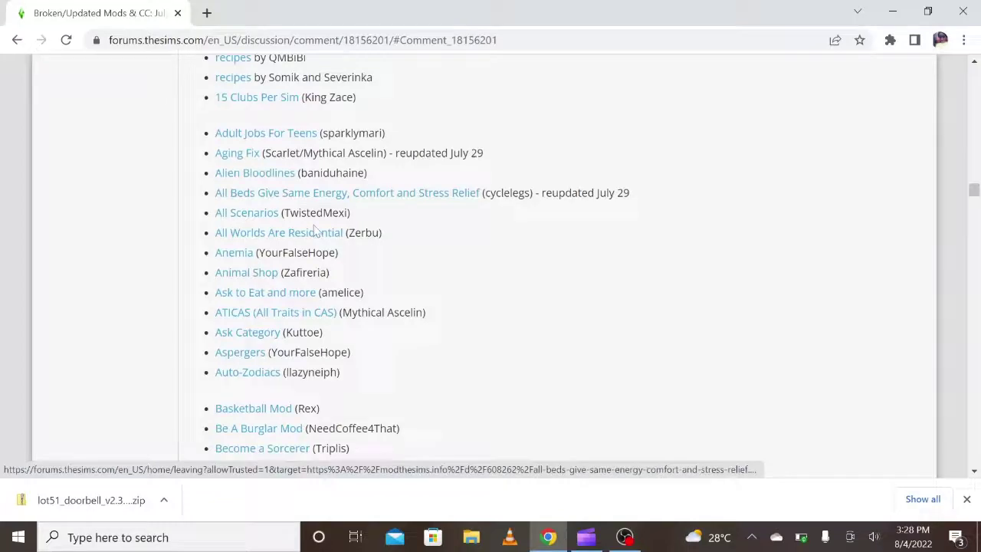
pyautogui.scroll(-4, 317, 230)
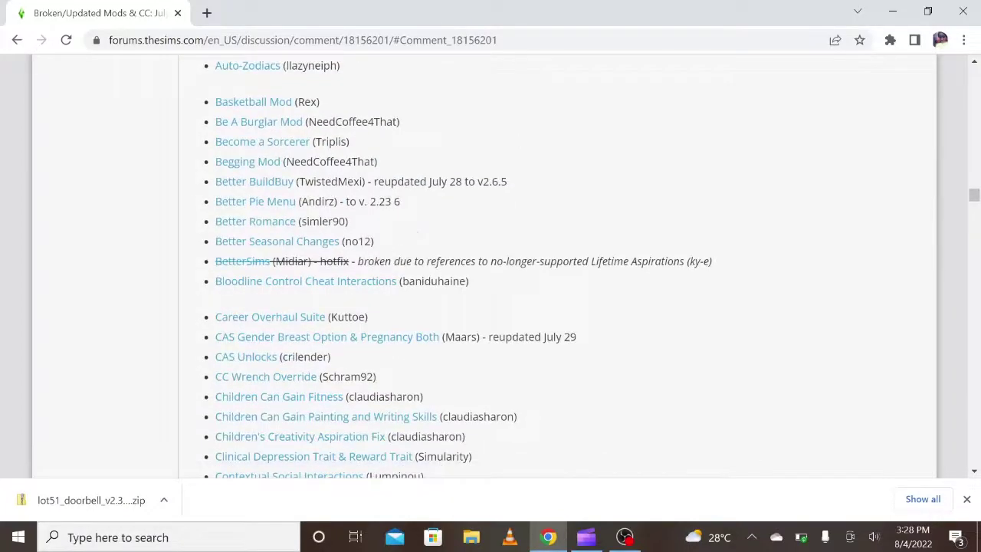
pyautogui.scroll(-1, 291, 337)
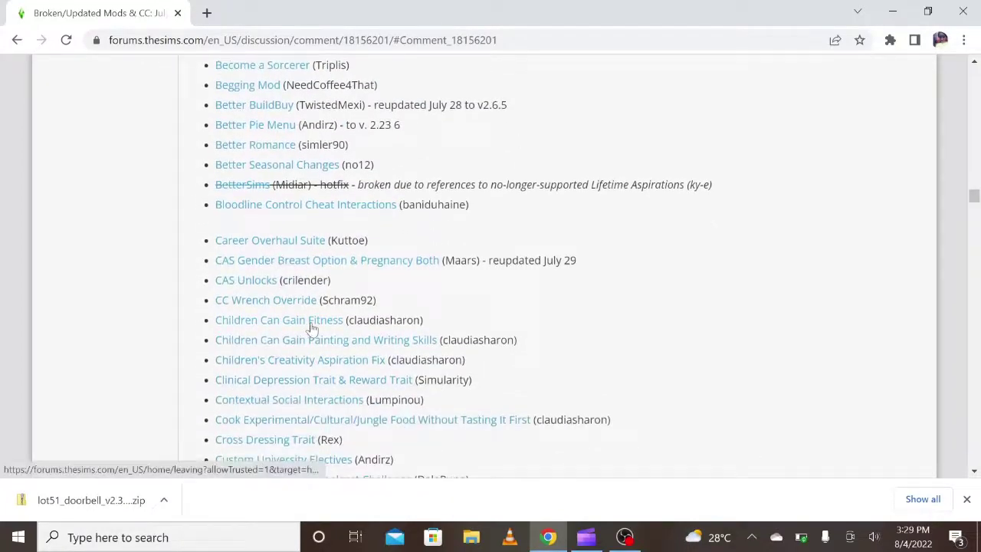
pyautogui.scroll(-7, 242, 337)
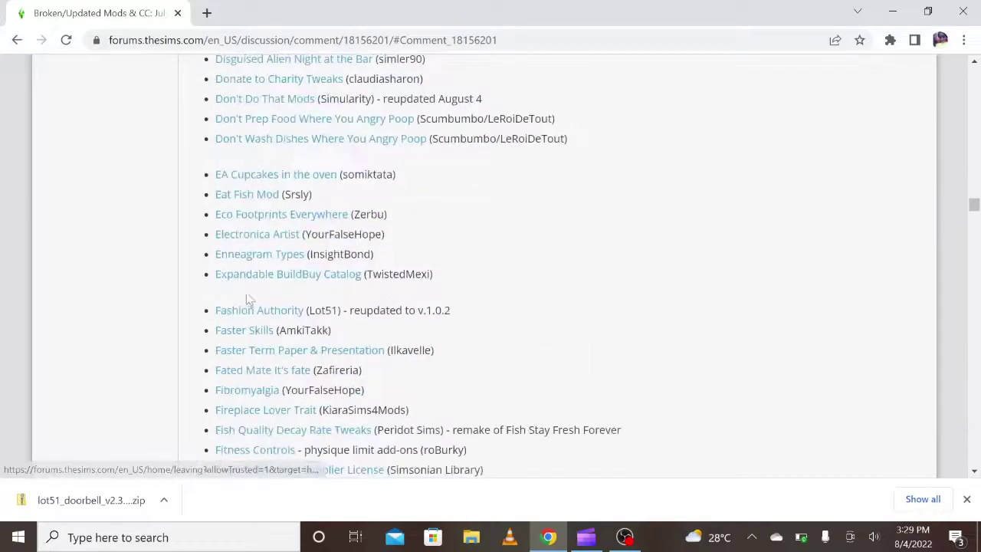
pyautogui.scroll(-3, 230, 314)
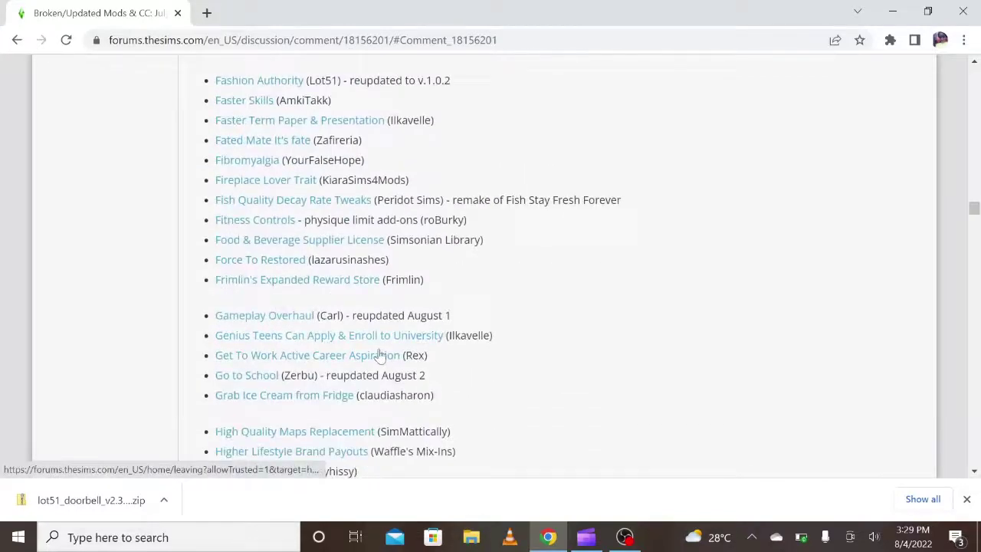
pyautogui.scroll(-3, 314, 368)
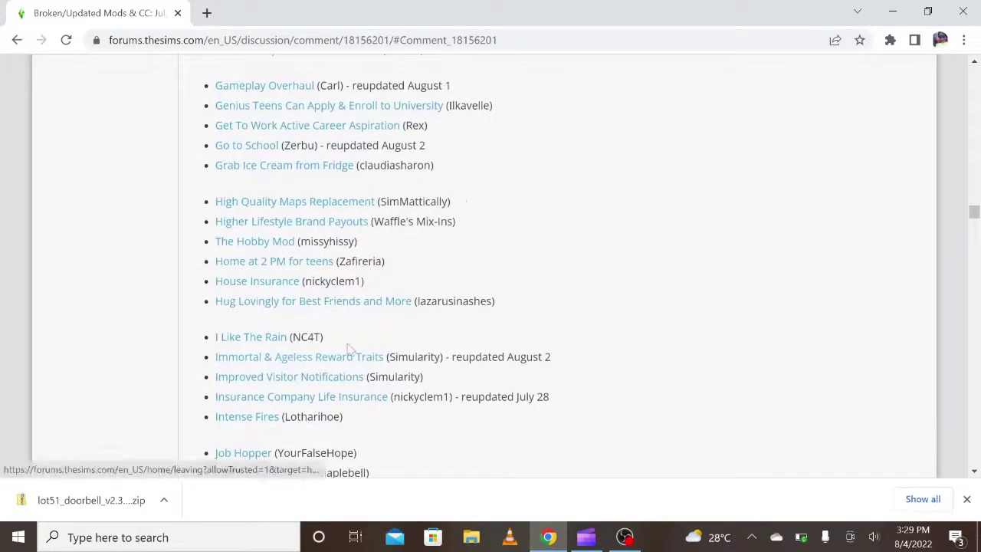
pyautogui.scroll(-3, 276, 322)
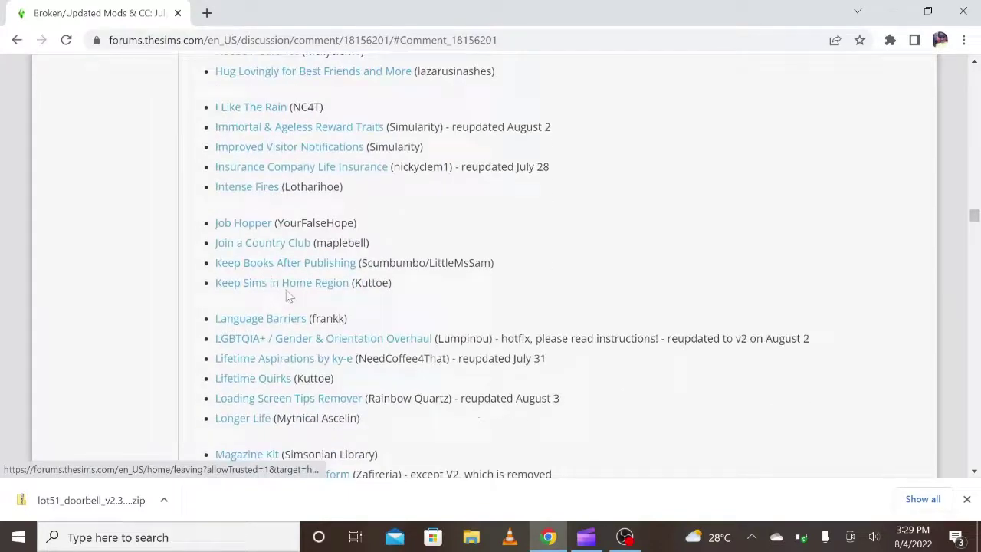
pyautogui.scroll(-4, 288, 296)
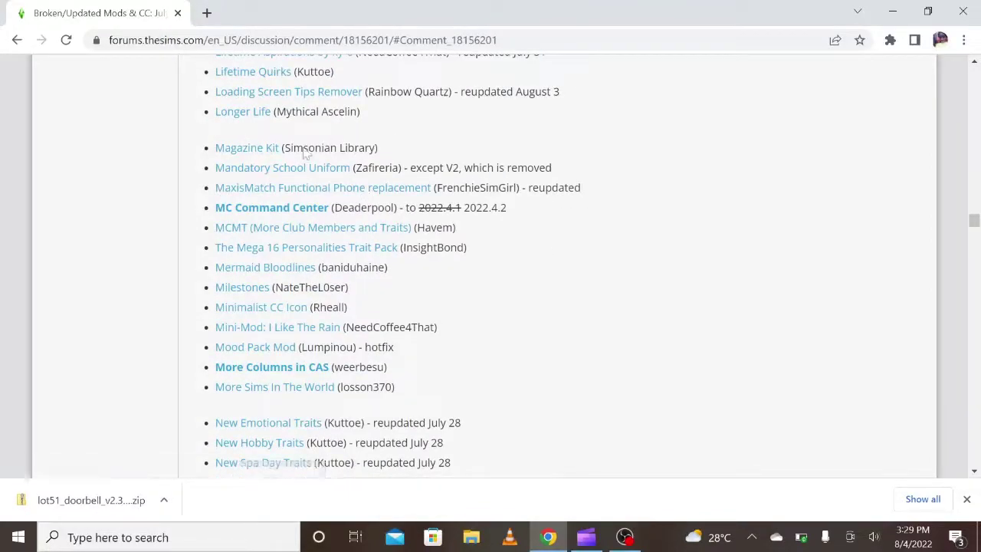
# Recheck the middle of the updated mods list, including the Job Hopper, MC Command Center and New Emotional Traits entries.
pyautogui.scroll(5, 268, 322)
pyautogui.scroll(-1, 242, 304)
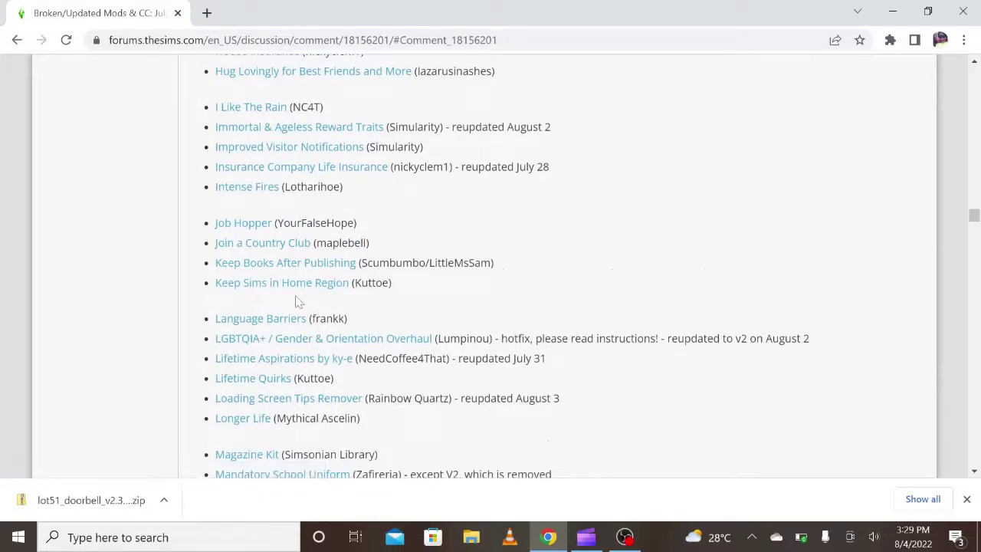
pyautogui.scroll(-2, 271, 320)
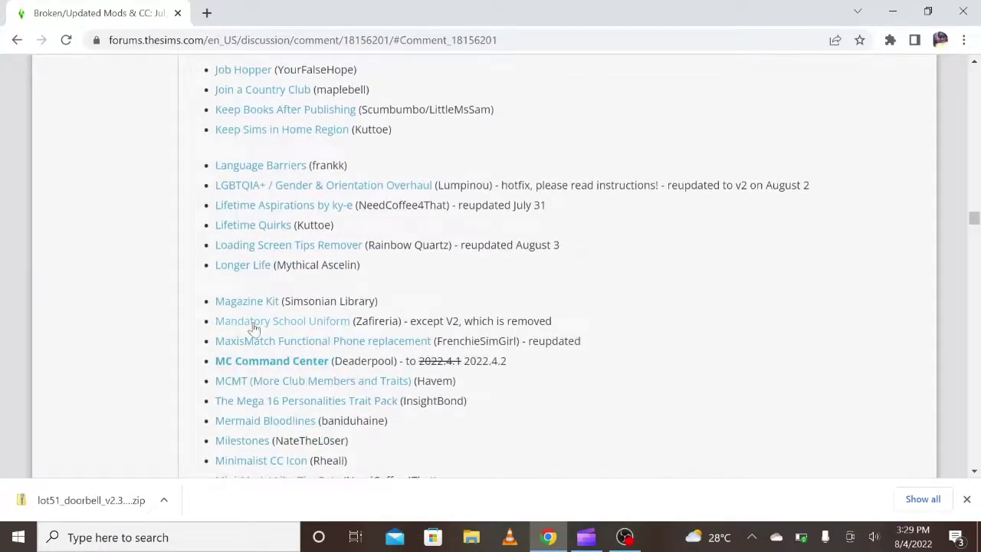
pyautogui.scroll(-3, 254, 327)
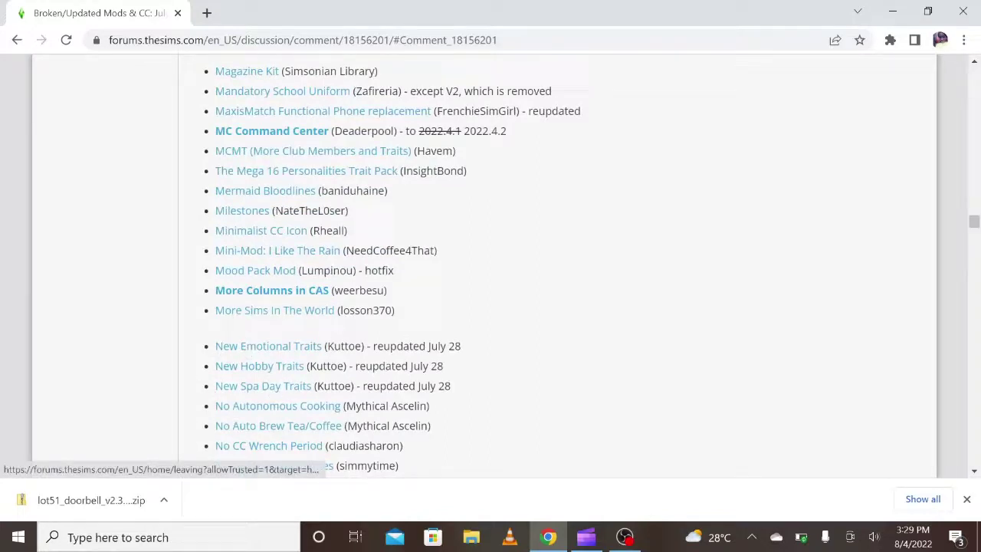
pyautogui.scroll(-2, 228, 374)
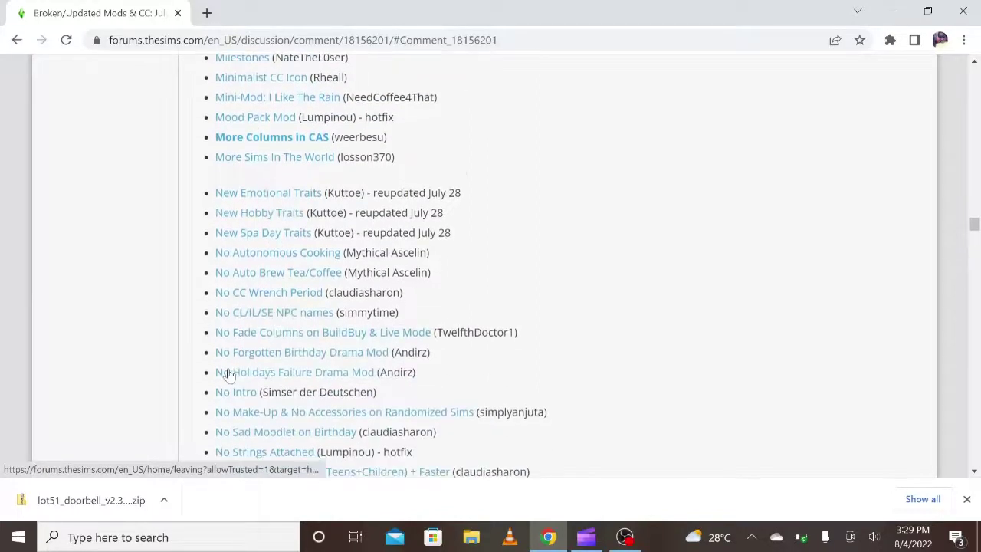
pyautogui.scroll(-3, 306, 420)
pyautogui.scroll(10, 252, 406)
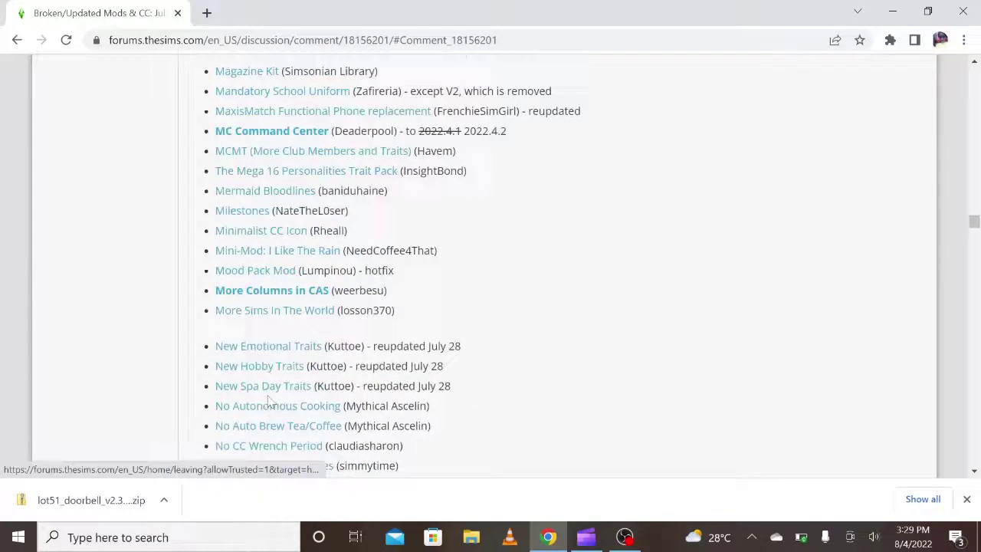
pyautogui.scroll(15, 260, 360)
pyautogui.scroll(-9, 256, 282)
pyautogui.scroll(-20, 259, 294)
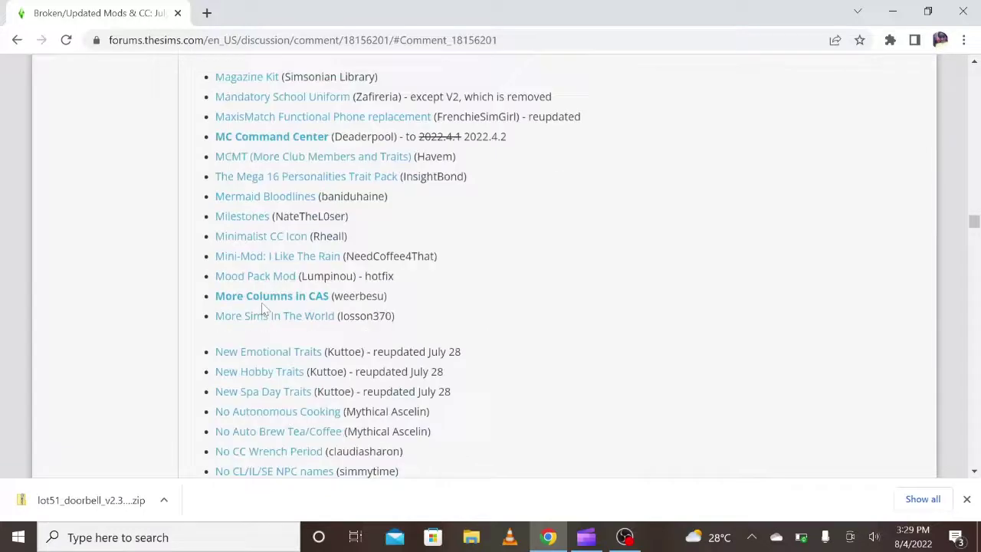
# Open KiaraSims4Mods' Romance Interactions entry from the updated mods list and continue past the forum's leaving notice to its website.
pyautogui.scroll(-12, 260, 308)
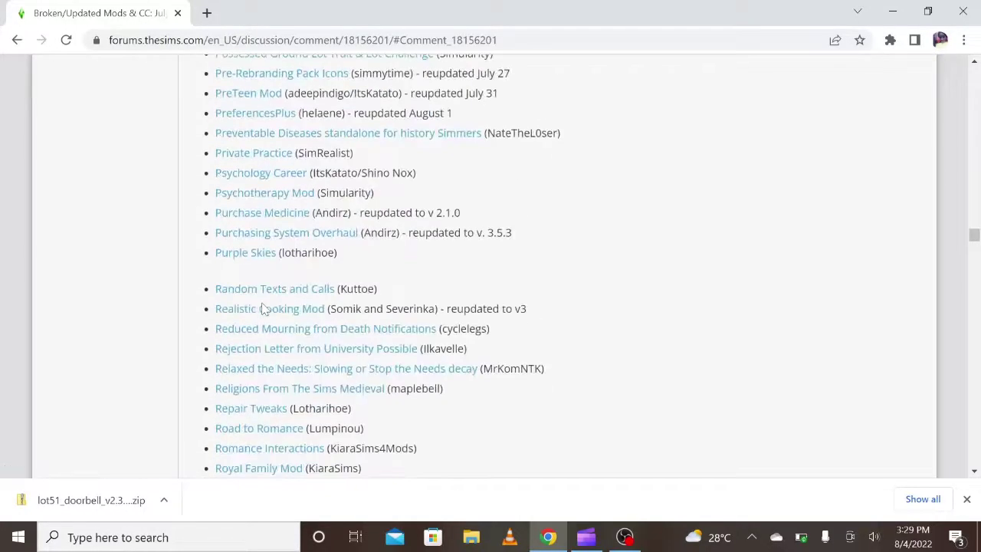
pyautogui.scroll(2, 253, 169)
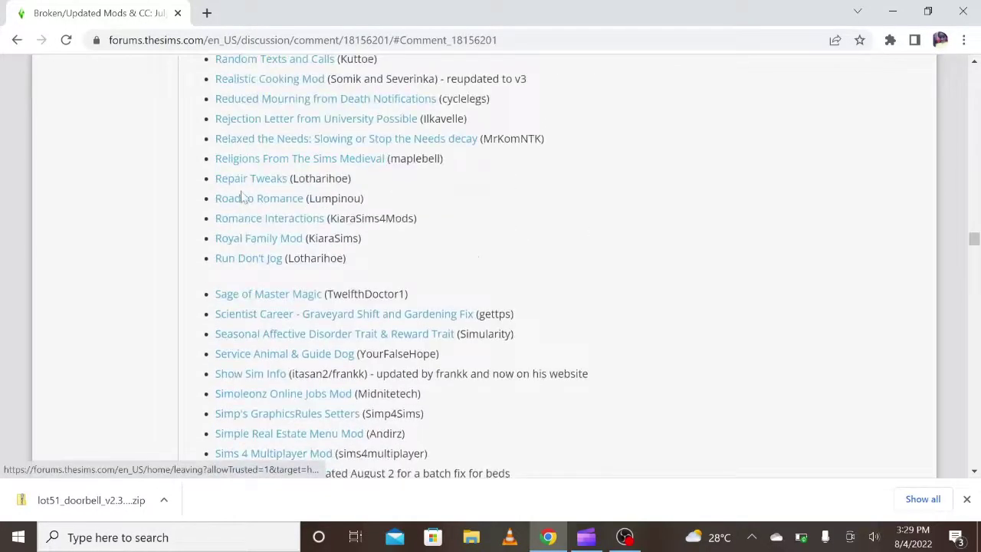
pyautogui.click(276, 227)
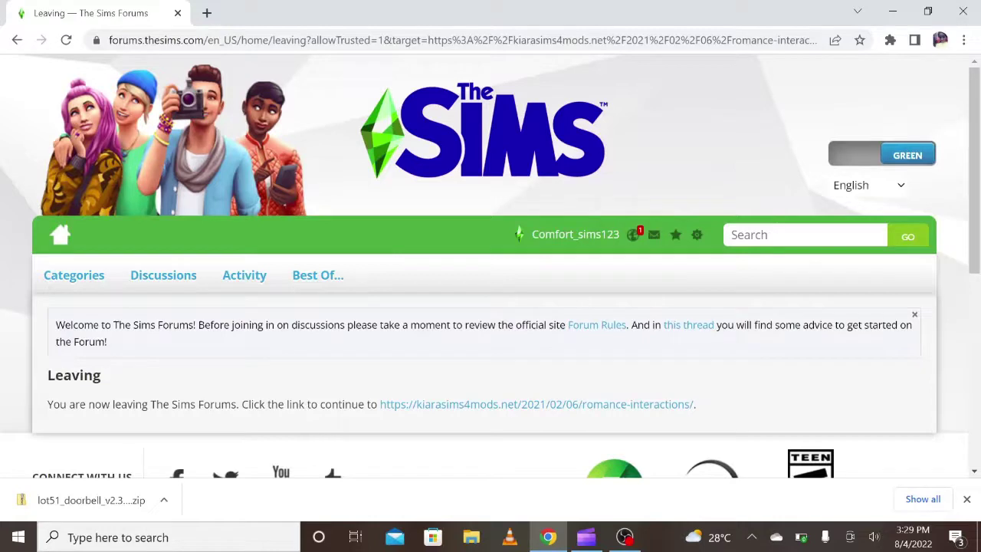
pyautogui.click(439, 405)
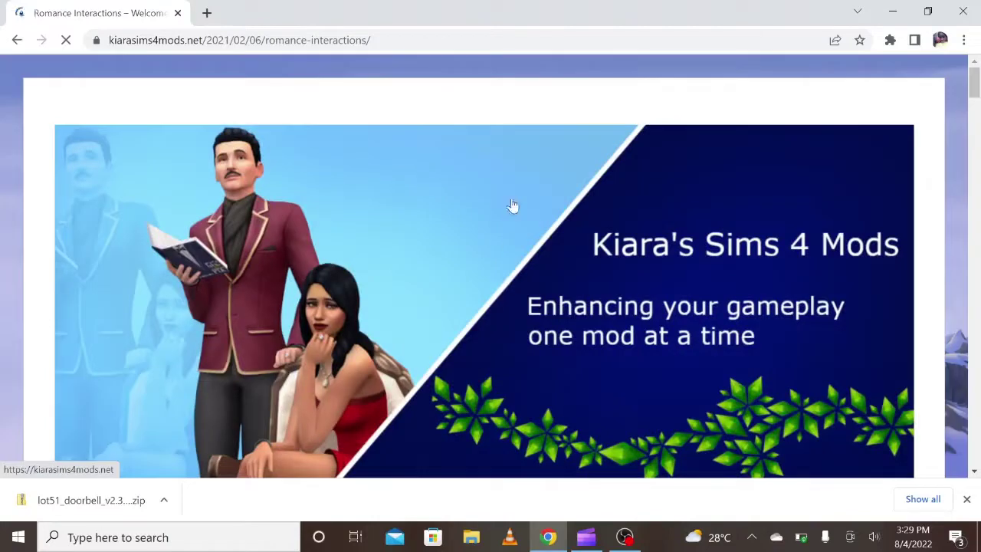
# Examine the Romance Interactions page, from the game pack and XML Injector requirements through the individual interactions to the merged download.
pyautogui.scroll(-5, 475, 245)
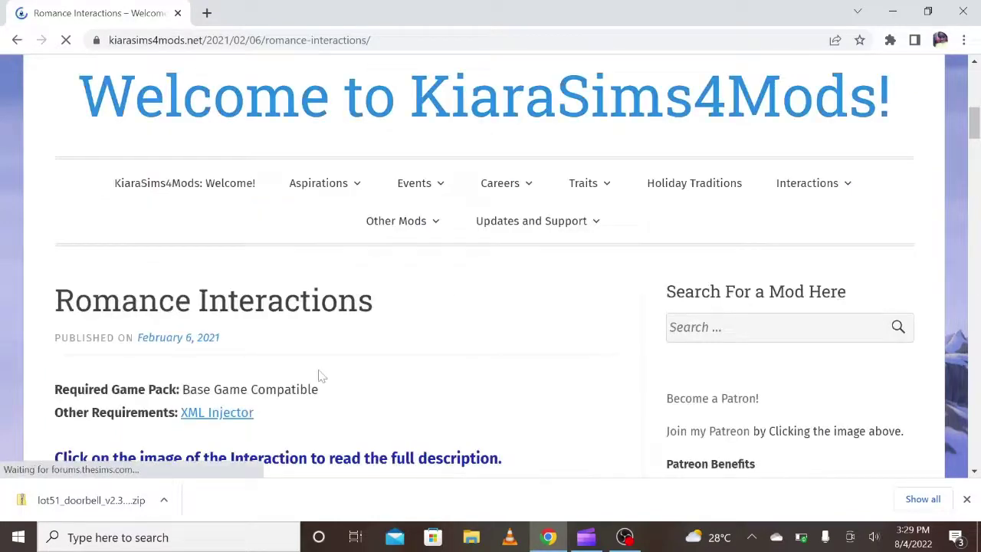
pyautogui.scroll(-1, 320, 376)
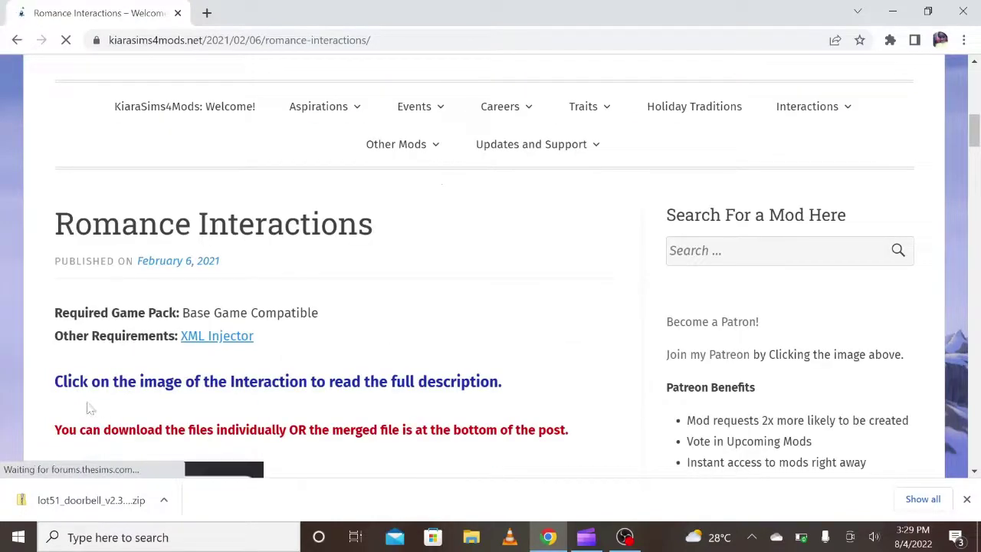
pyautogui.scroll(-3, 240, 346)
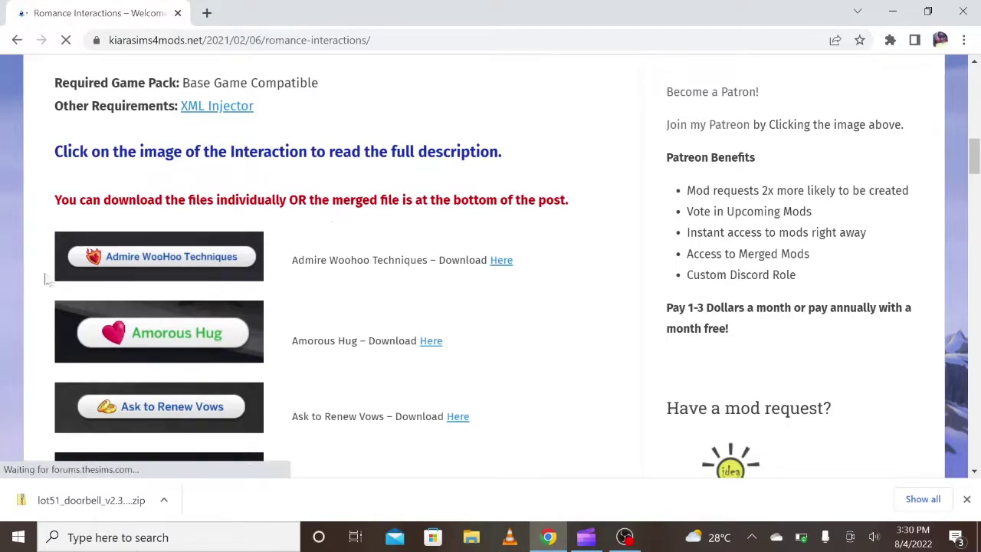
pyautogui.scroll(-3, 246, 252)
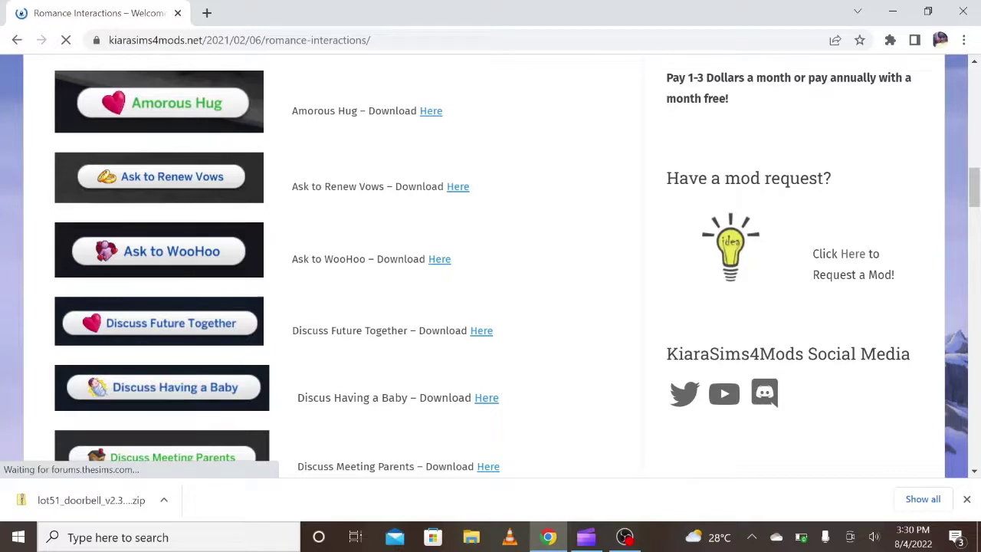
pyautogui.scroll(1, 427, 232)
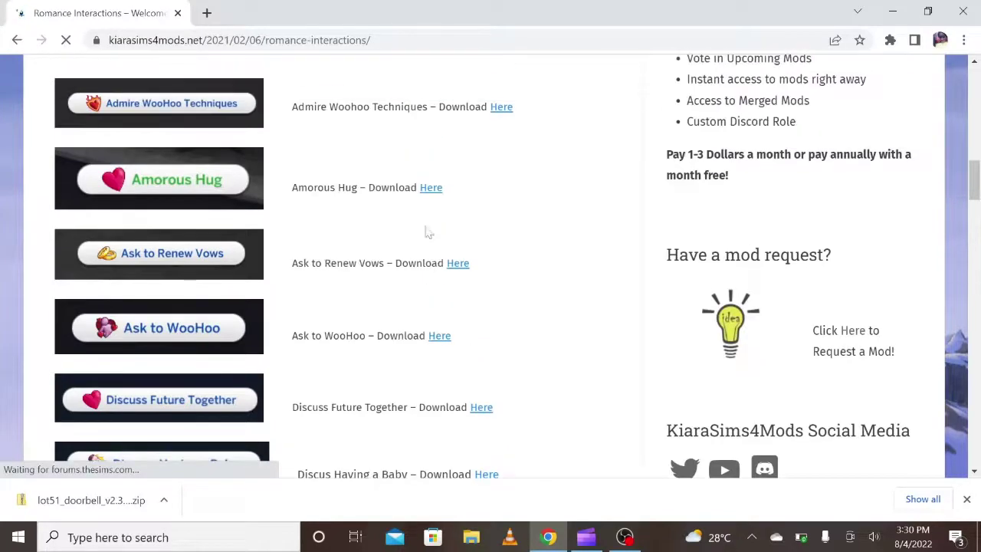
pyautogui.scroll(-3, 452, 283)
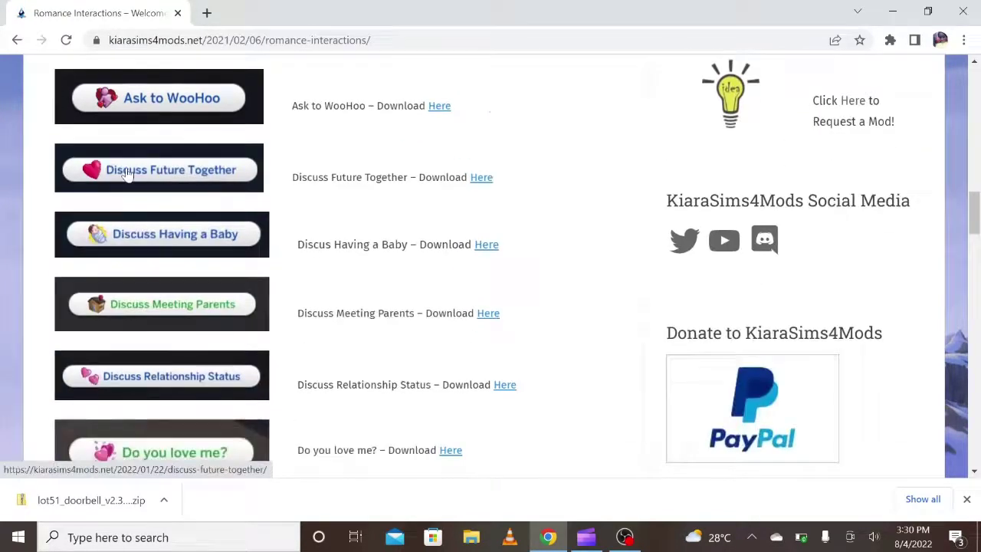
pyautogui.scroll(4, 311, 140)
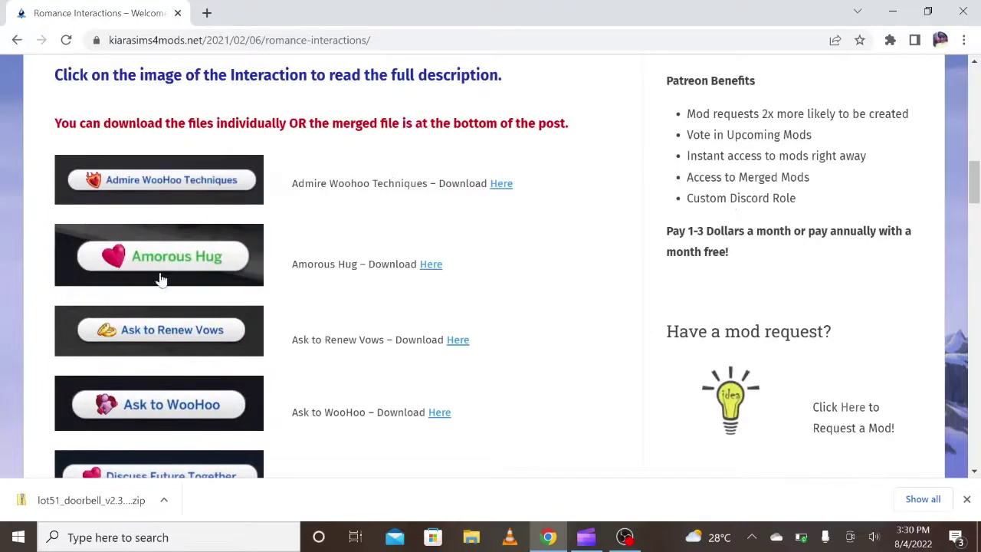
pyautogui.scroll(-5, 132, 377)
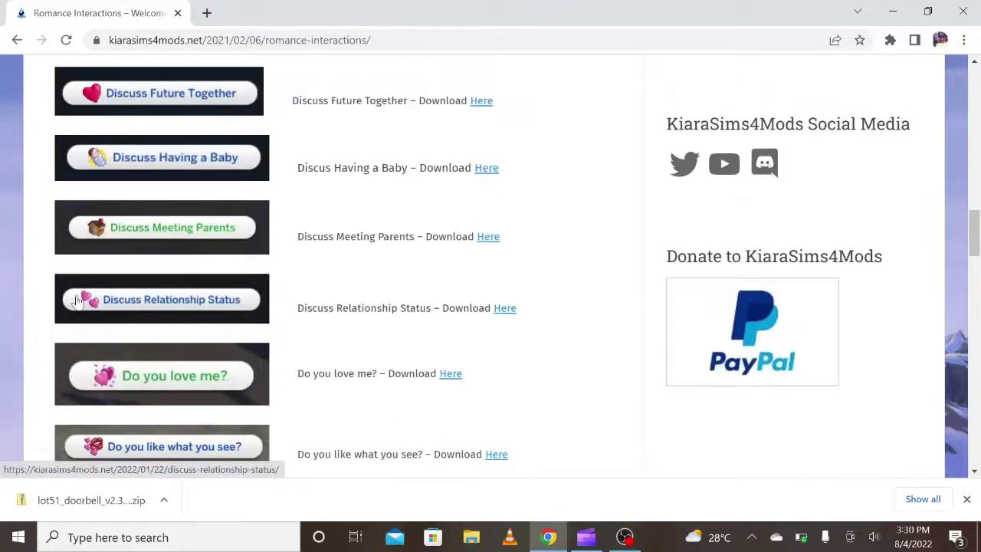
pyautogui.scroll(-4, 263, 308)
pyautogui.scroll(1, 208, 243)
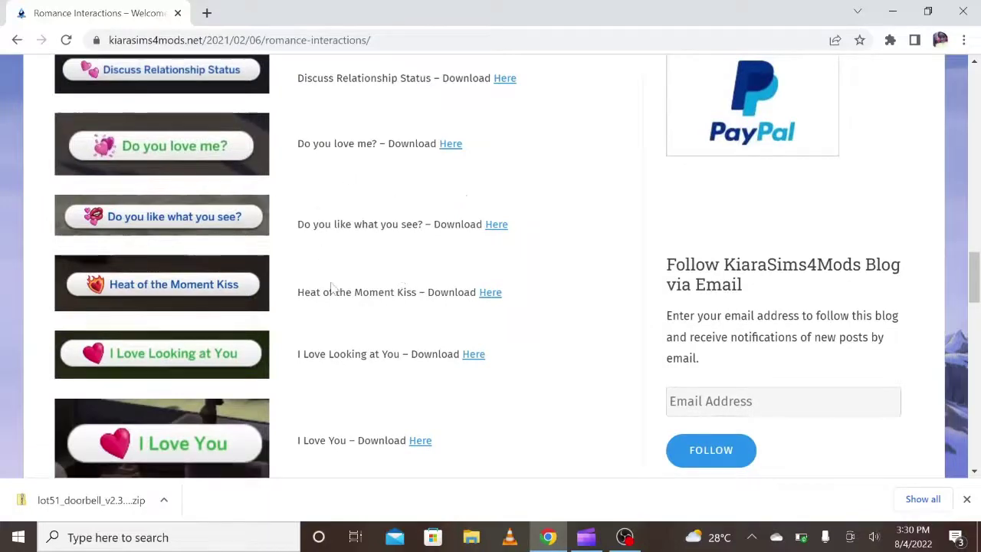
pyautogui.scroll(-6, 329, 306)
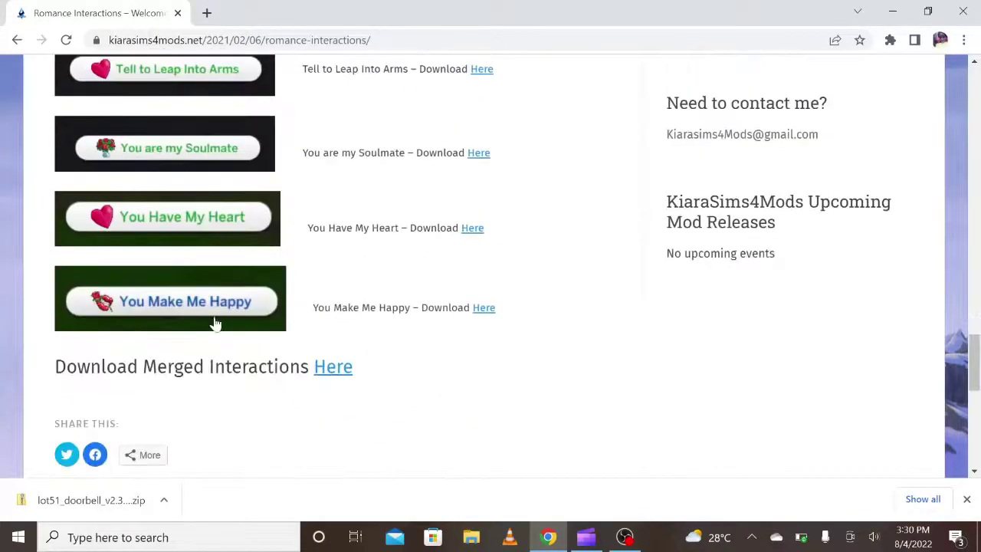
pyautogui.scroll(-1, 334, 376)
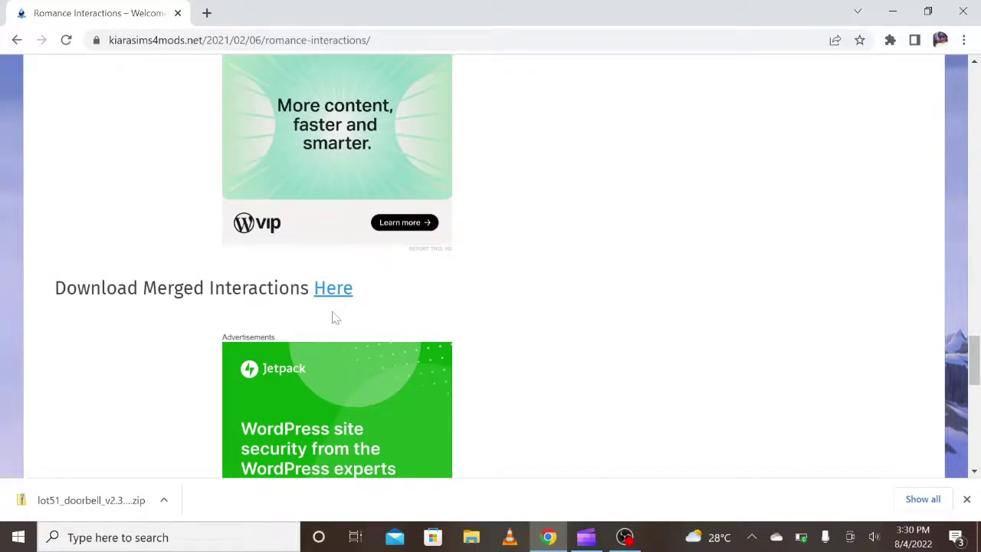
# Recheck the individual interaction entries and their download links, comparing them with the merged download offered at the end of the post.
pyautogui.scroll(5, 322, 306)
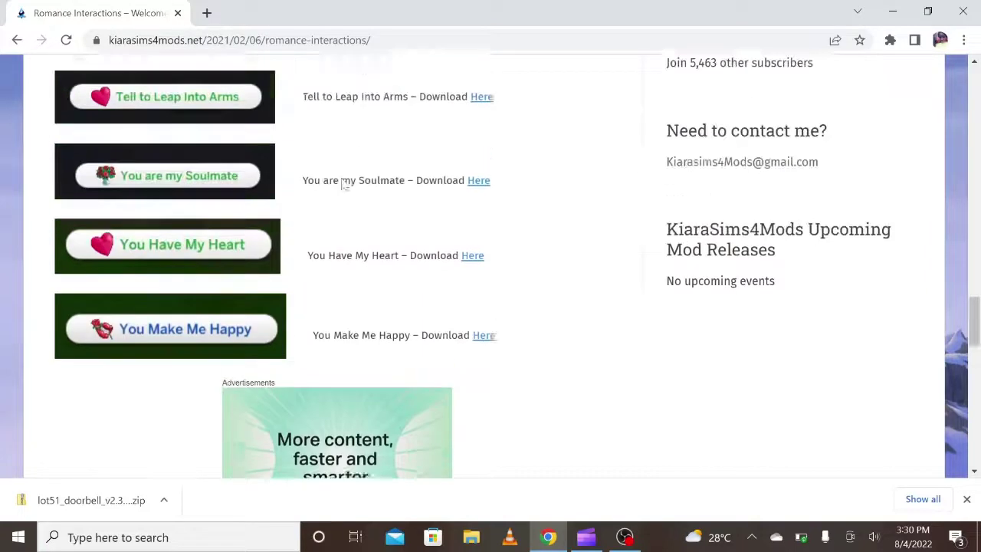
pyautogui.scroll(10, 256, 291)
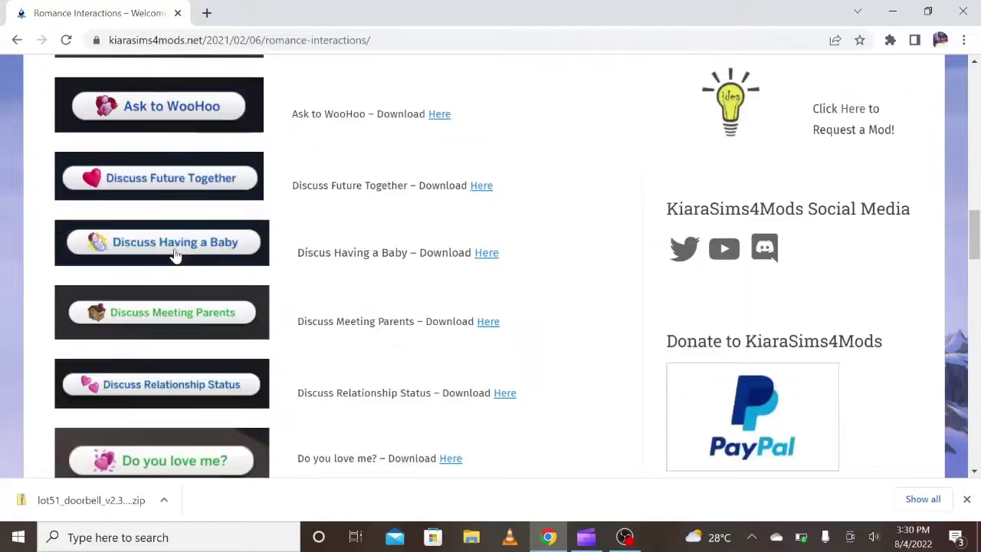
pyautogui.scroll(3, 181, 222)
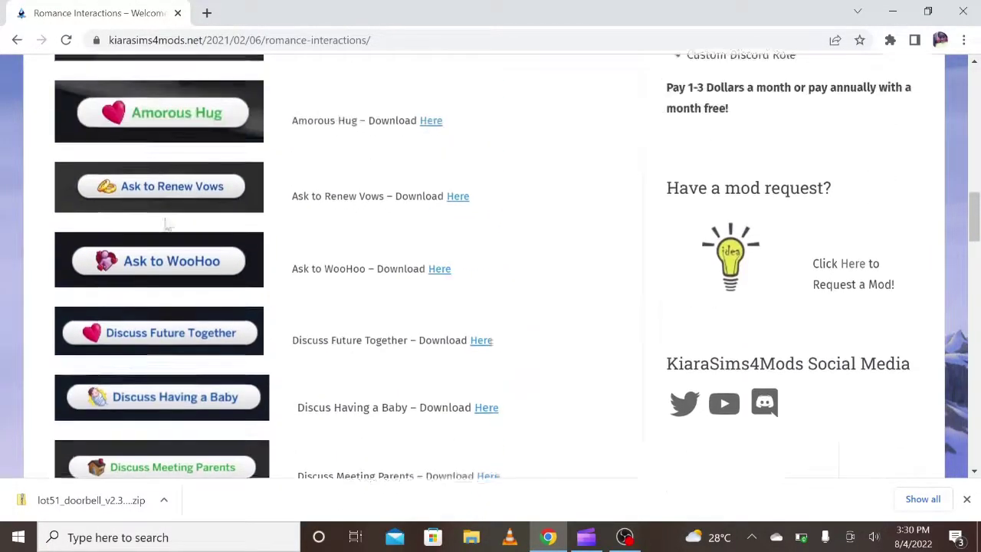
pyautogui.scroll(-2, 241, 264)
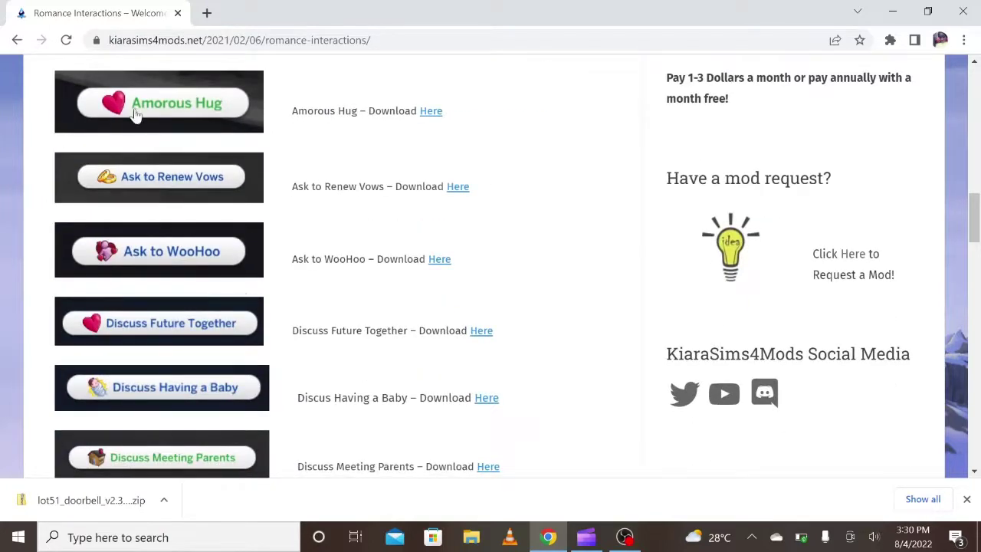
pyautogui.scroll(2, 176, 202)
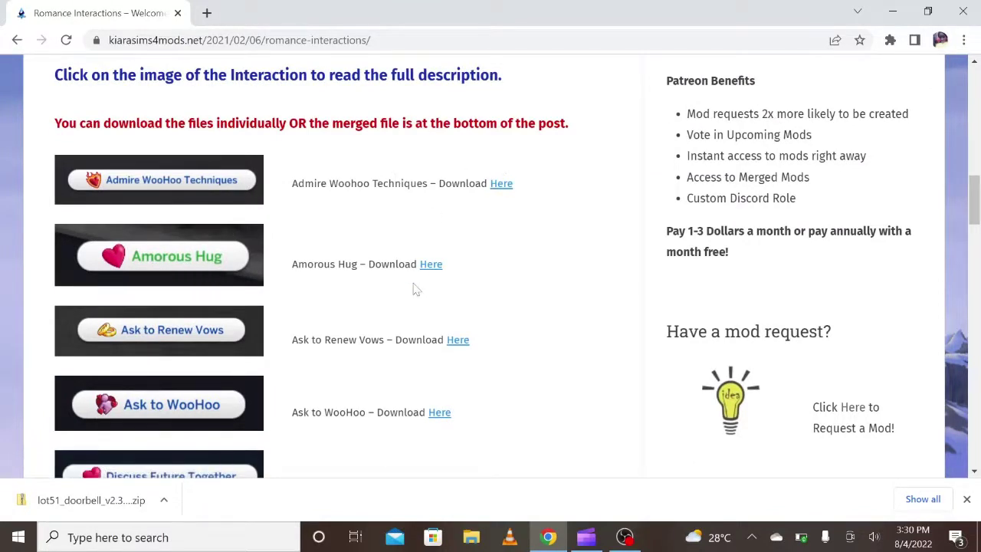
pyautogui.scroll(-10, 386, 372)
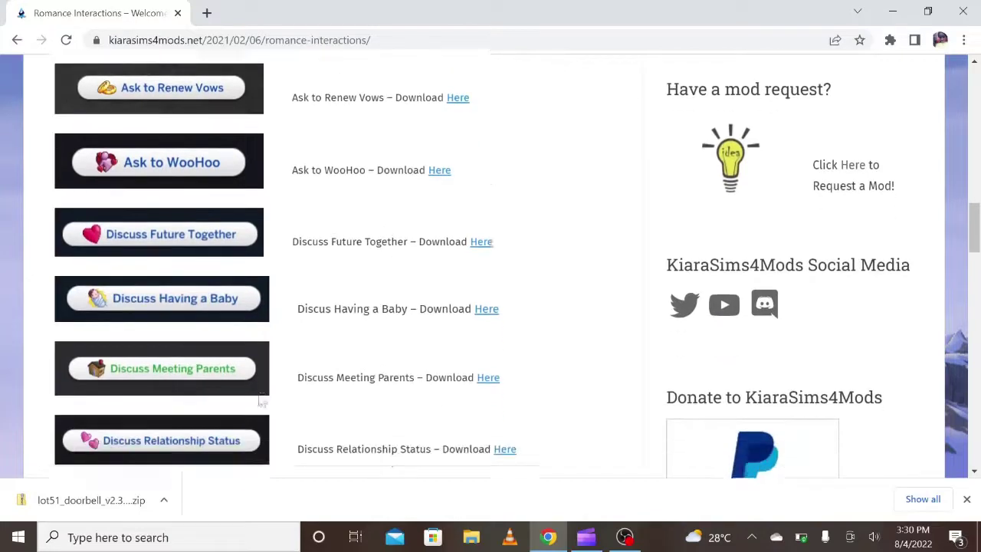
pyautogui.scroll(-7, 186, 425)
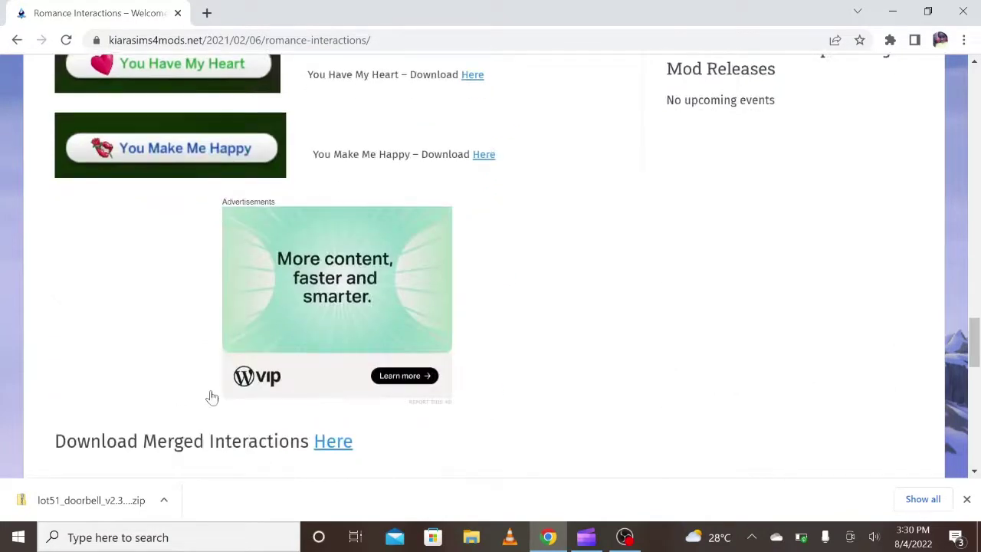
pyautogui.scroll(4, 126, 142)
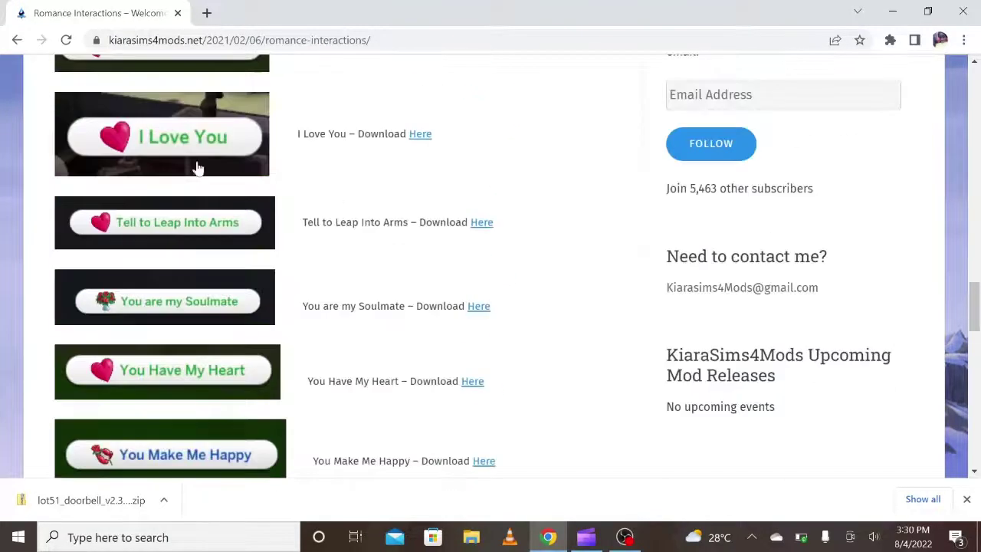
pyautogui.scroll(8, 151, 221)
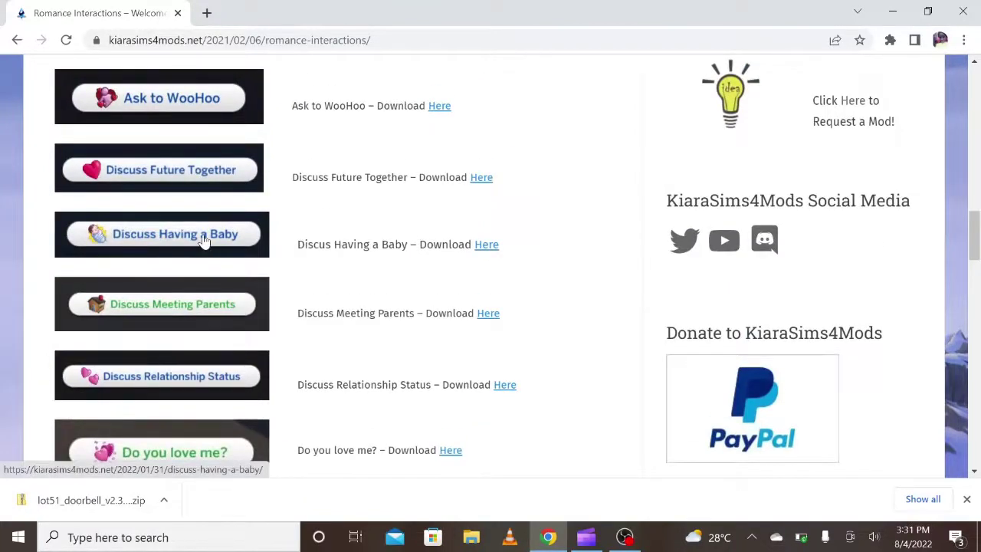
pyautogui.scroll(4, 168, 226)
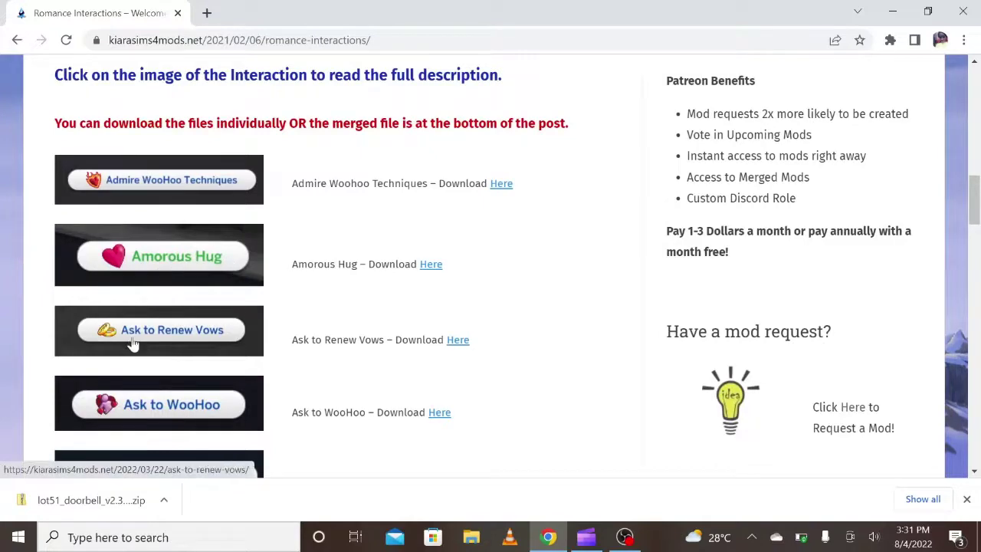
# Go through the individual interactions in order, from Ask to Renew Vows to You Make Me Happy.
pyautogui.scroll(-1, 218, 341)
pyautogui.scroll(-2, 205, 339)
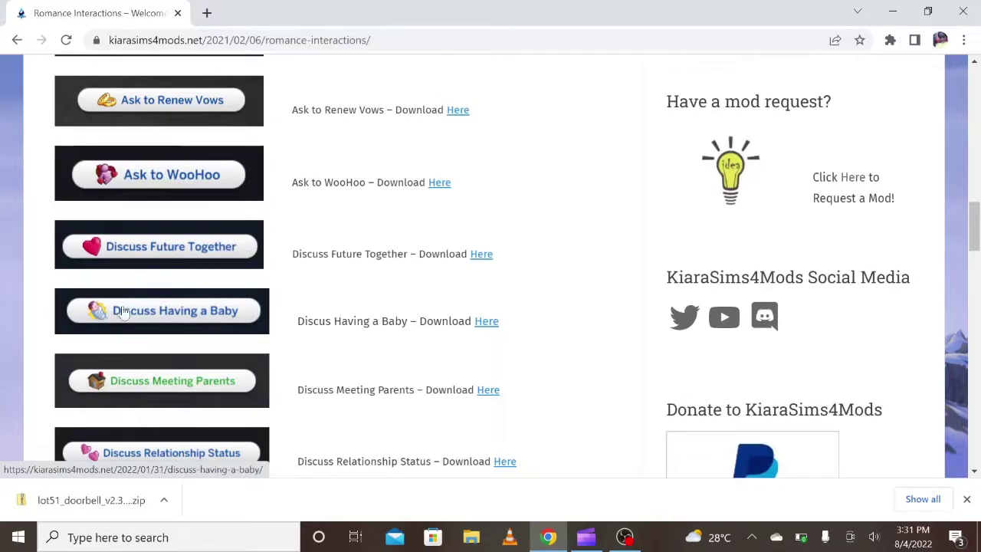
pyautogui.scroll(-2, 193, 322)
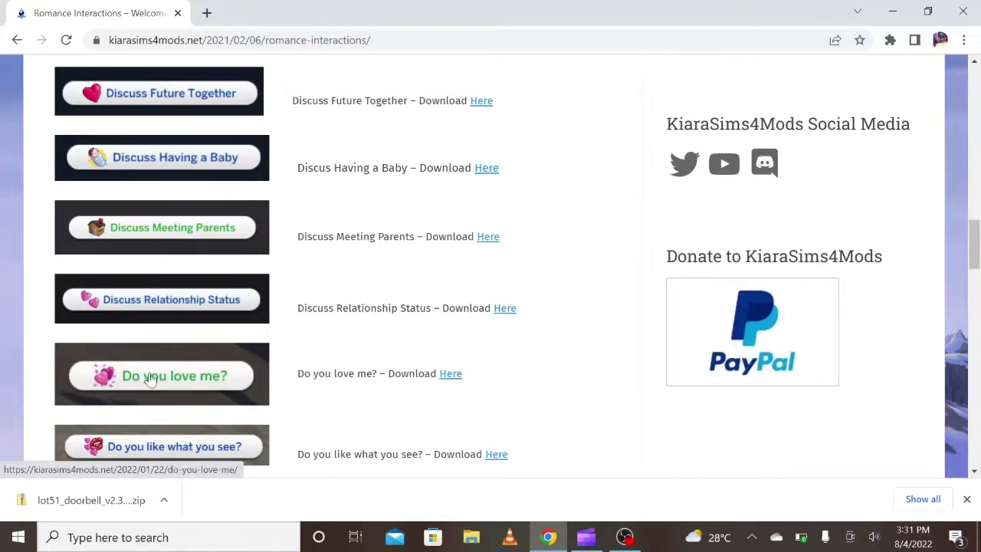
pyautogui.scroll(-1, 153, 375)
pyautogui.scroll(-1, 232, 382)
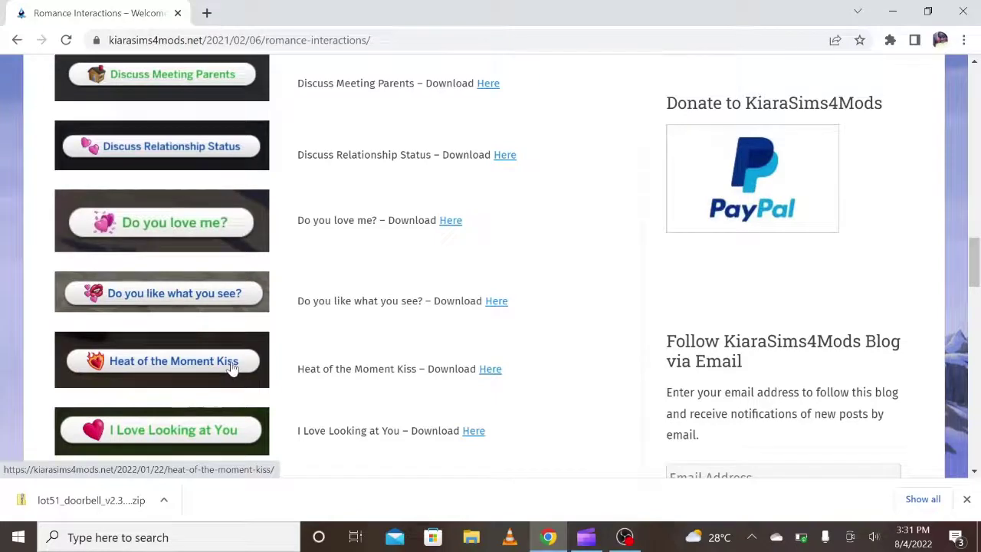
pyautogui.scroll(-3, 233, 368)
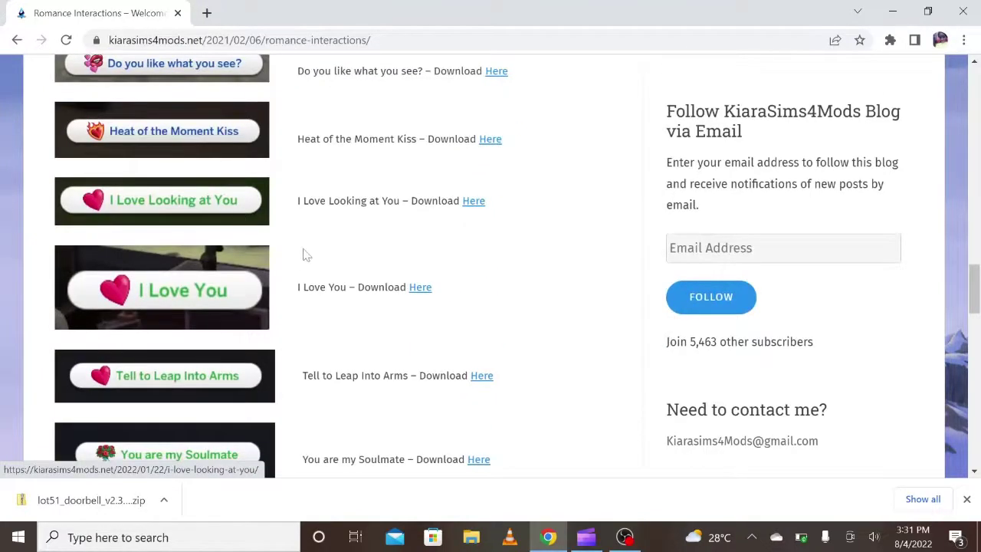
pyautogui.scroll(-4, 154, 335)
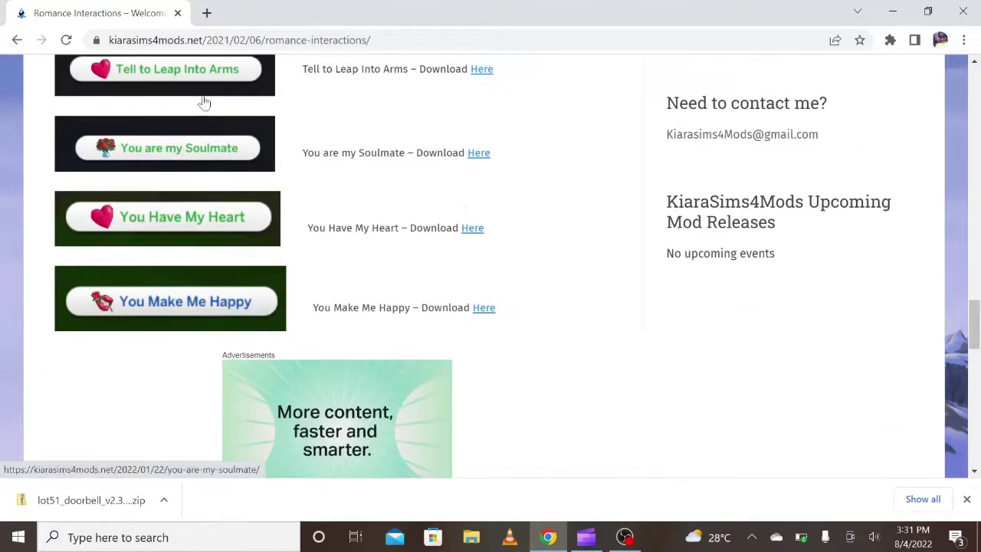
pyautogui.scroll(-2, 344, 320)
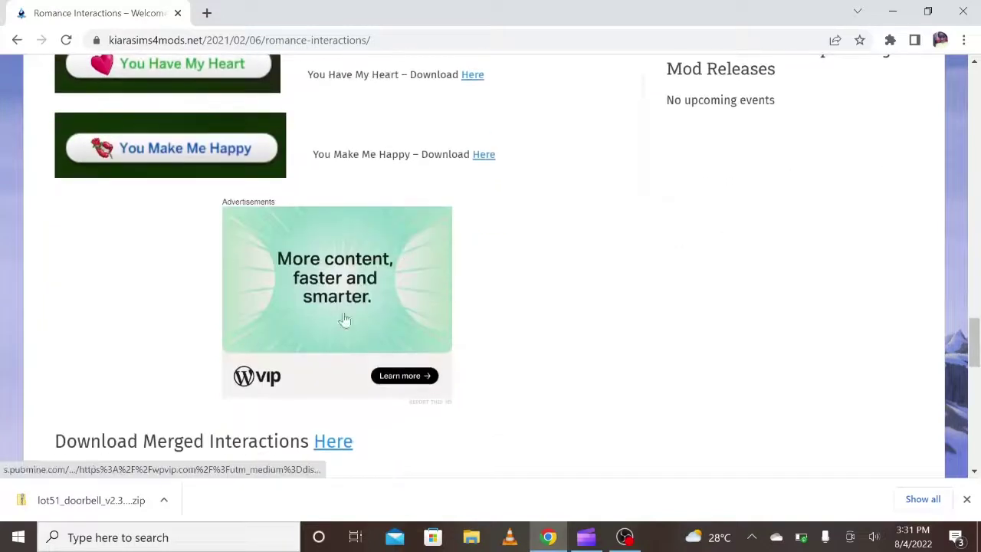
# Download the merged Romance Interactions package from Sim File Share and save it in the D: drive's Downloads folder.
pyautogui.scroll(-4, 114, 285)
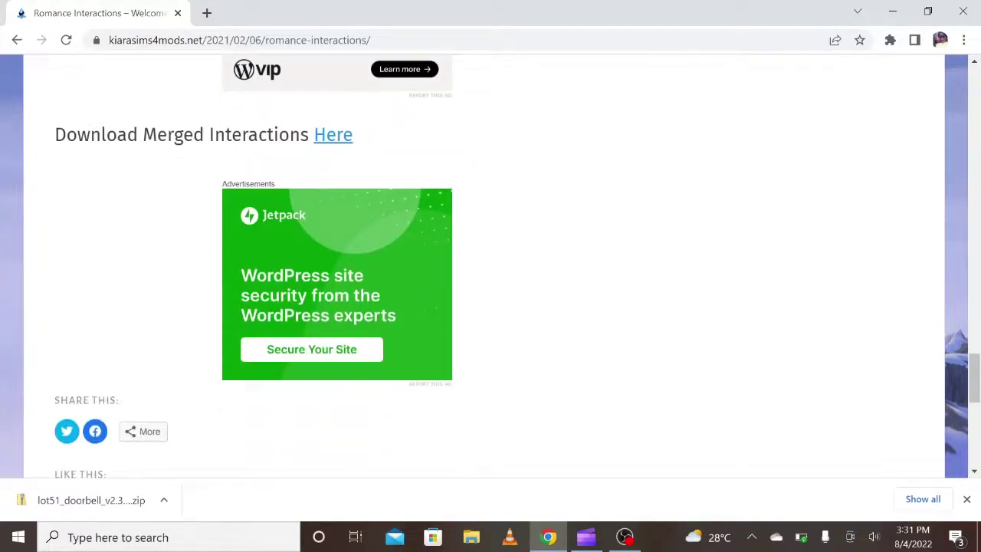
pyautogui.click(334, 138)
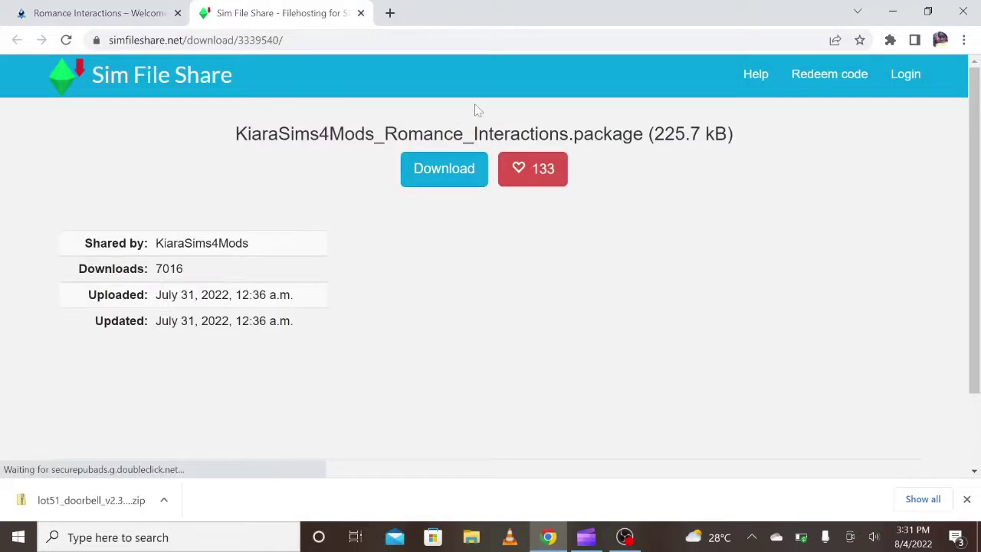
pyautogui.click(455, 168)
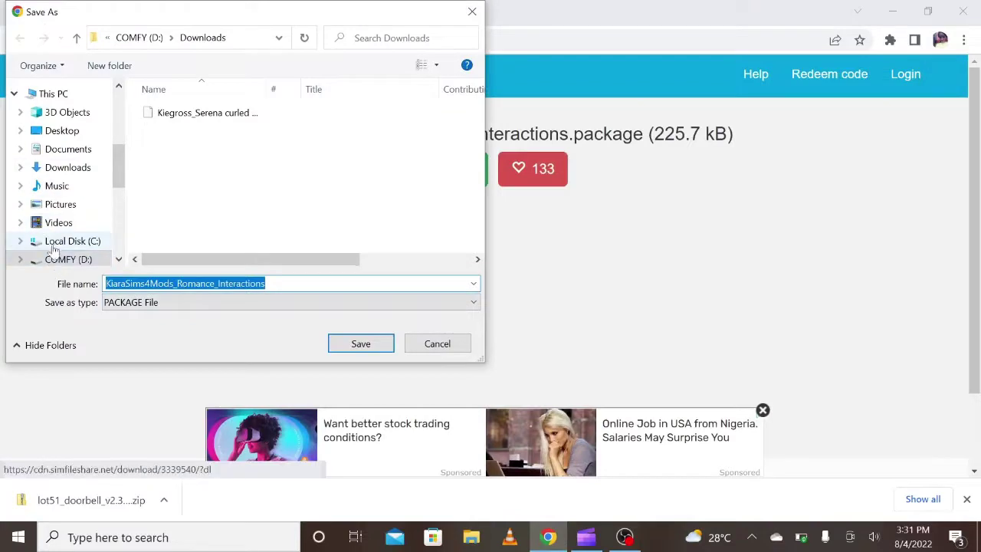
pyautogui.scroll(-3, 54, 249)
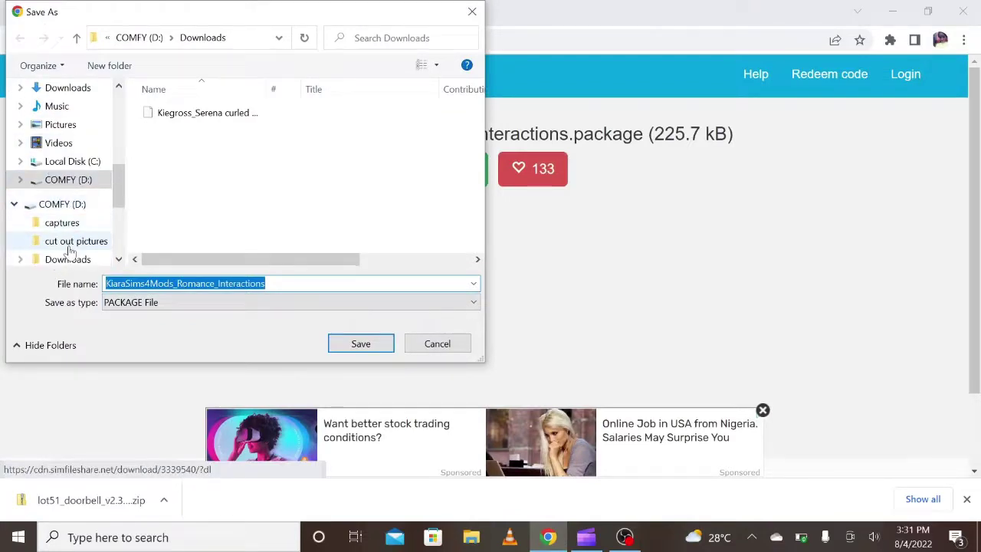
pyautogui.scroll(-1, 71, 251)
pyautogui.click(67, 243)
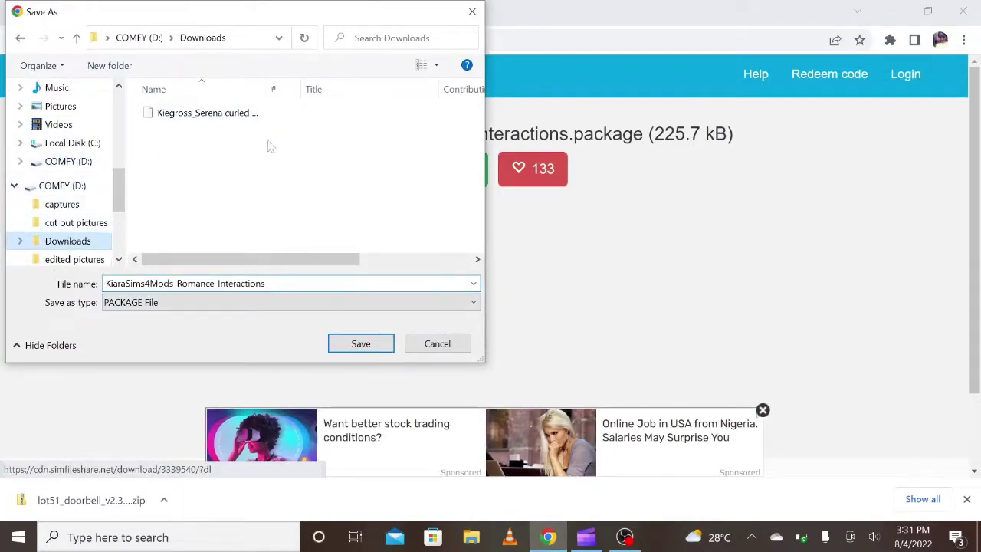
pyautogui.click(354, 343)
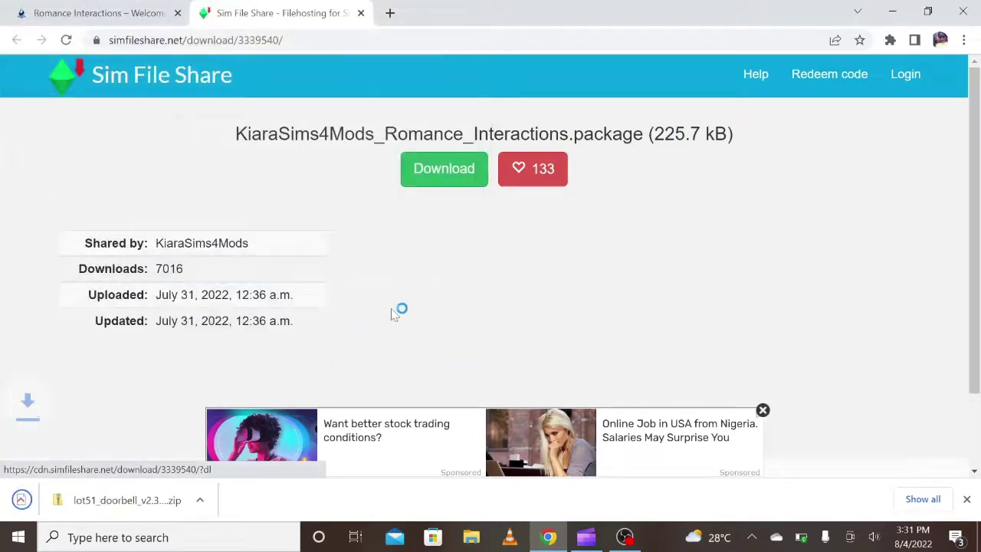
# Return from the Romance Interactions page to the Sims forum's list of broken and updated mods.
pyautogui.click(82, 15)
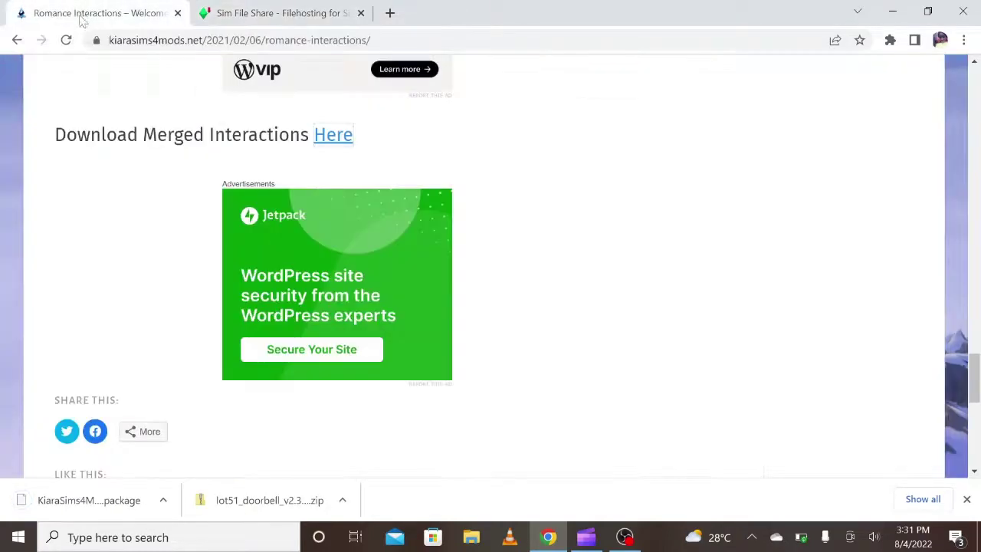
pyautogui.click(16, 40)
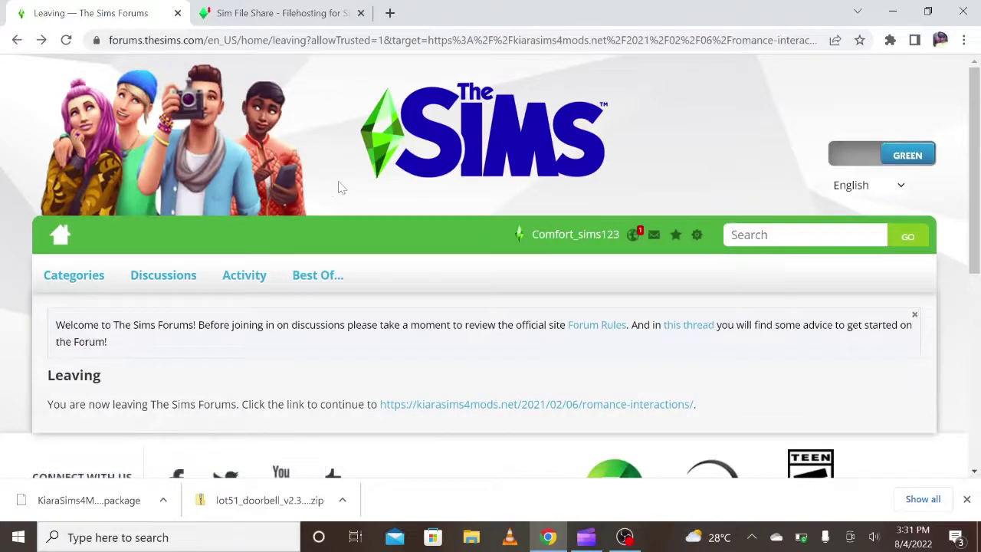
pyautogui.scroll(-3, 337, 306)
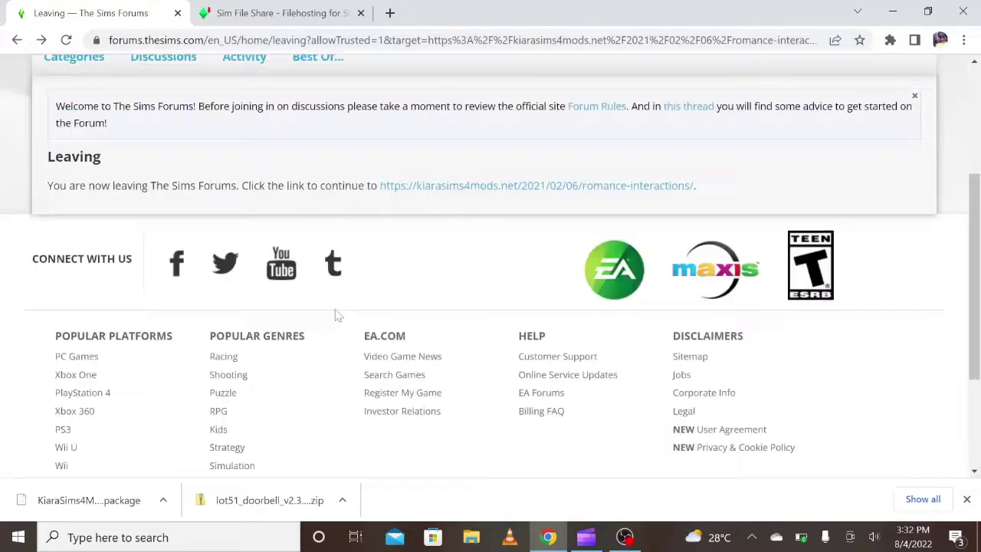
pyautogui.click(15, 42)
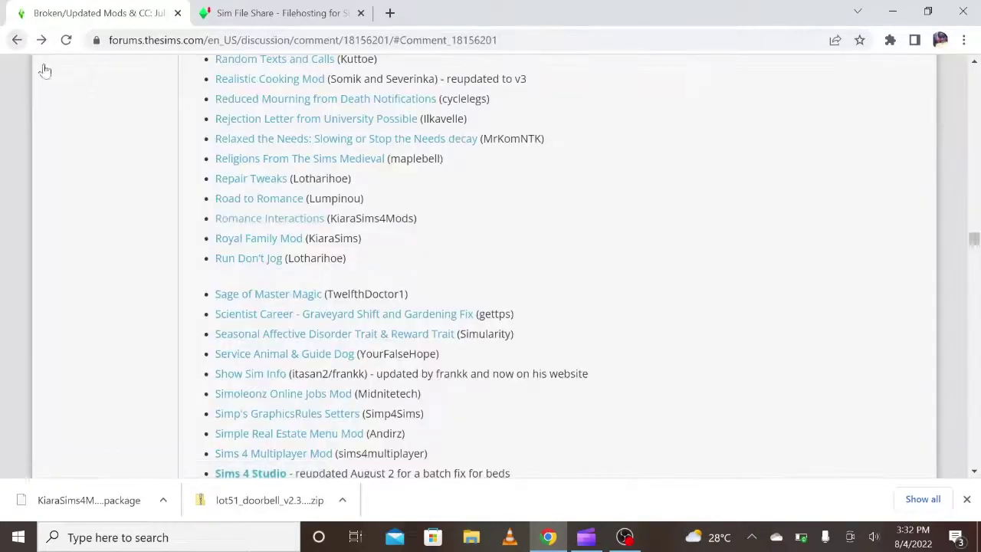
# Find KiaraSims' Social Interactions in the forum's mod list and continue through the leaving notice to the creator's Social Interaction Pack page.
pyautogui.scroll(-1, 257, 314)
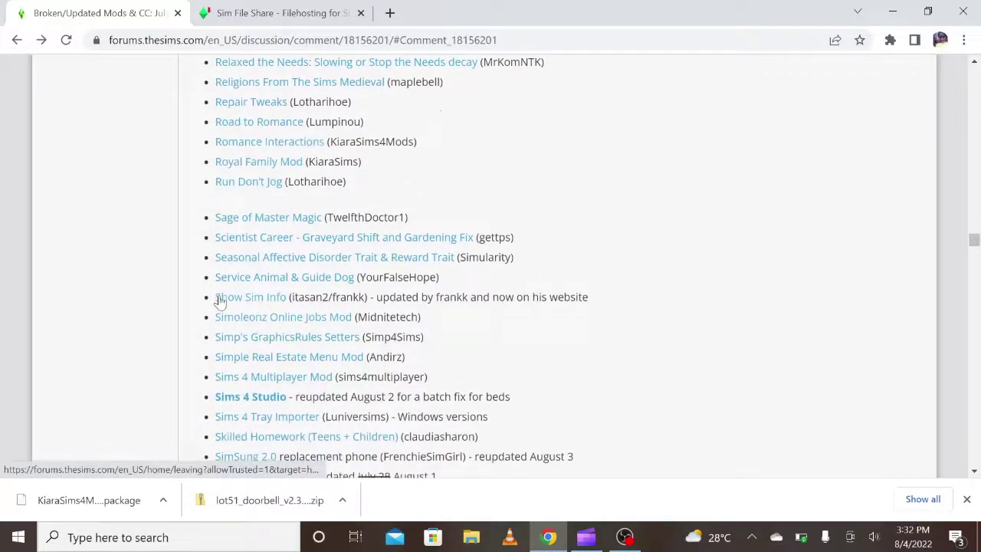
pyautogui.scroll(-1, 220, 307)
pyautogui.scroll(-3, 245, 318)
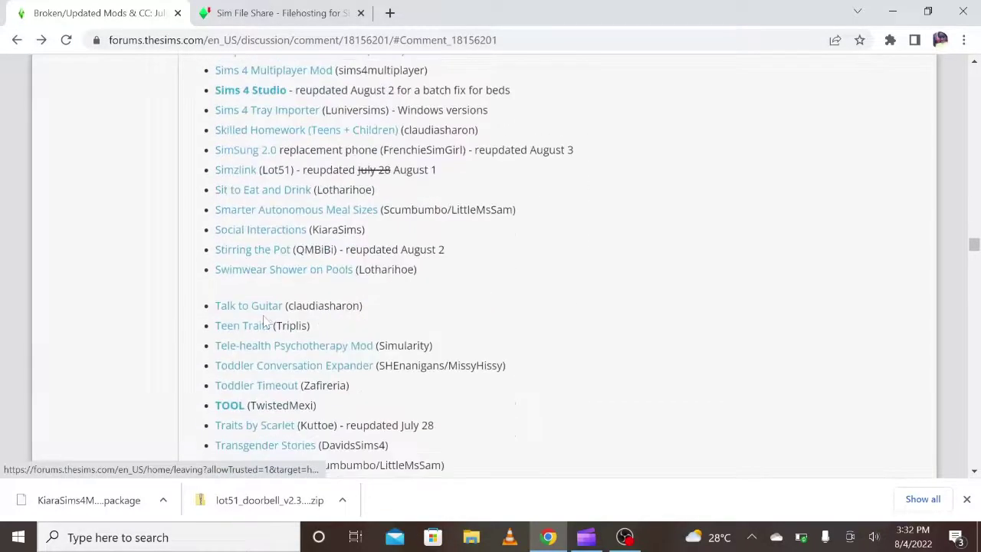
pyautogui.click(260, 232)
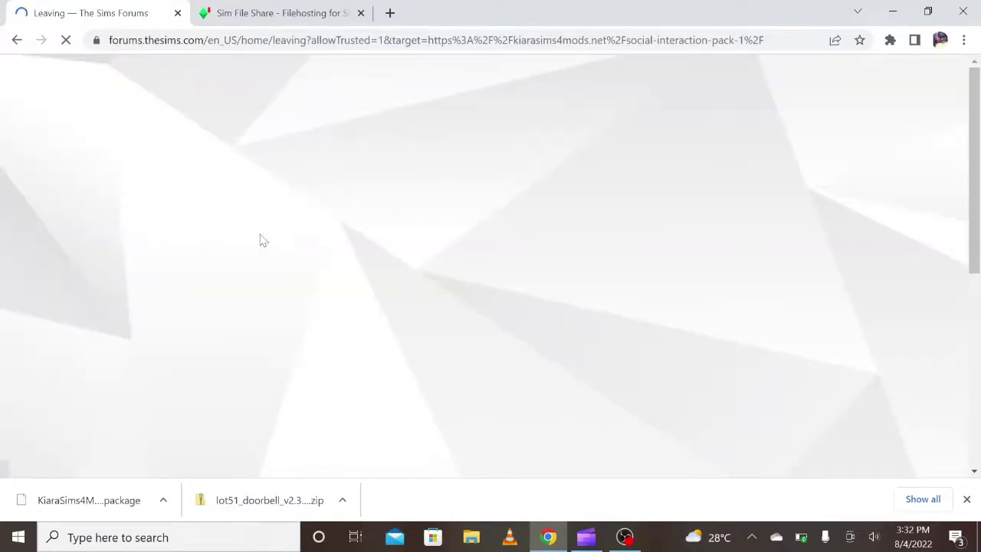
pyautogui.scroll(-2, 260, 237)
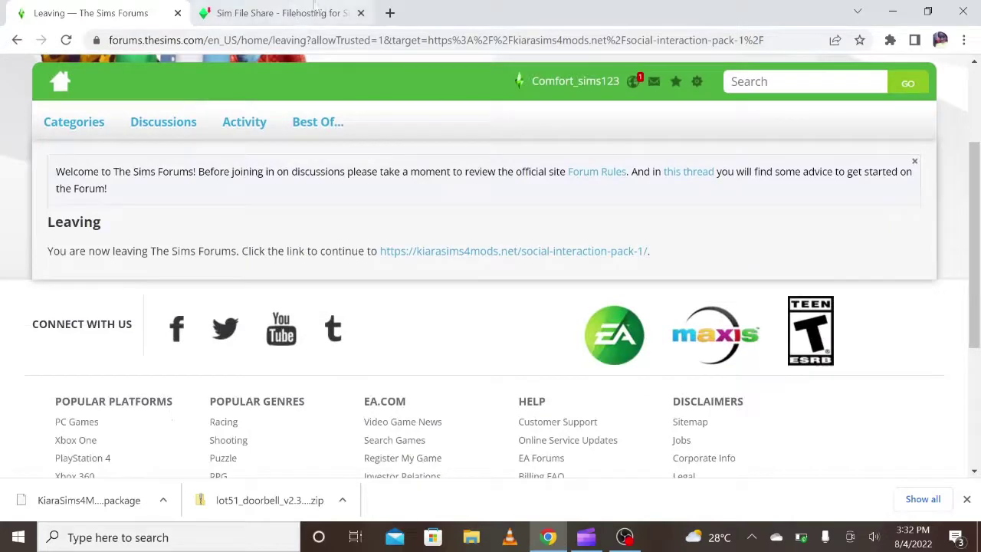
pyautogui.click(486, 257)
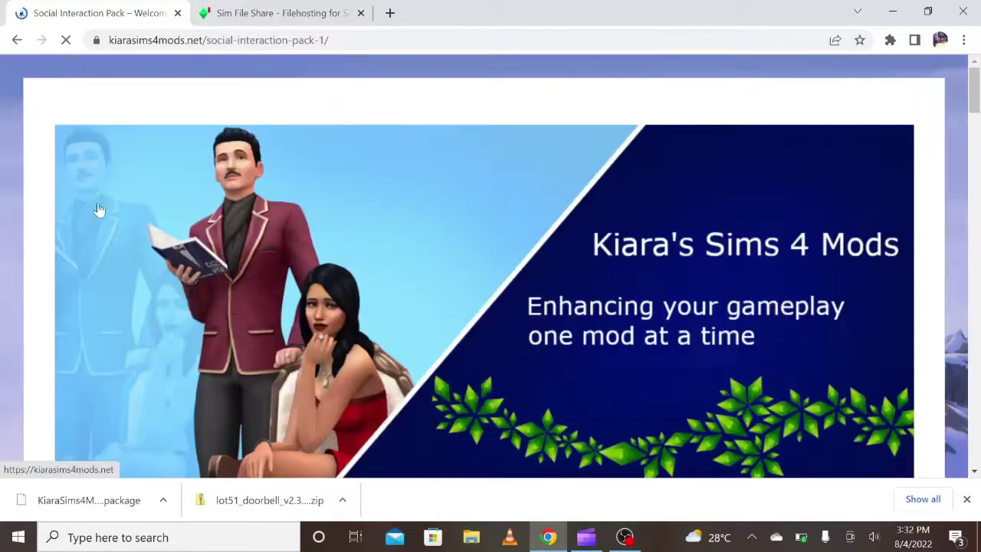
# Examine the Social Interaction Pack's requirements, the duplicate-mod notice and the first individual interactions, starting with Accuse of Being a Gold Digger.
pyautogui.scroll(-5, 99, 210)
pyautogui.scroll(-4, 184, 242)
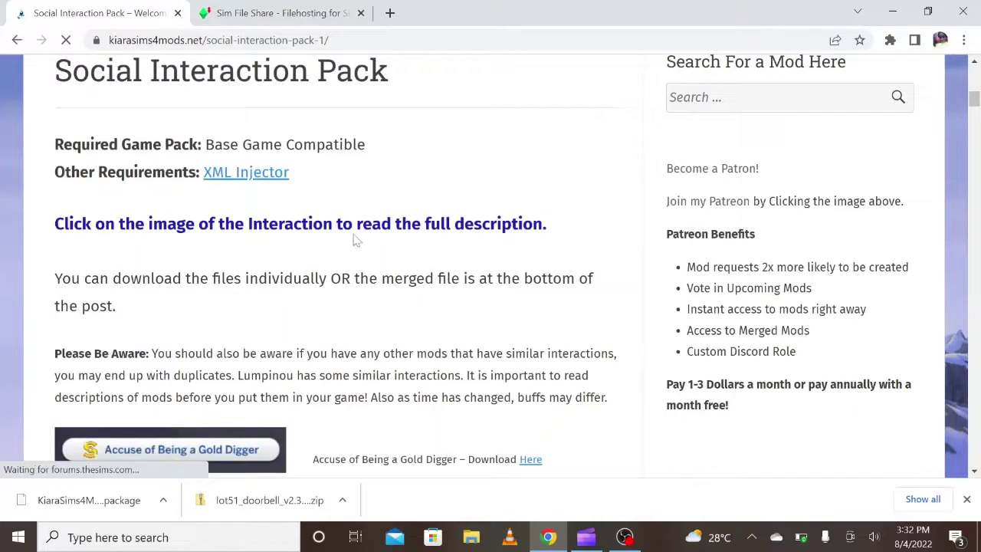
pyautogui.scroll(-1, 475, 230)
pyautogui.scroll(1, 659, 219)
pyautogui.scroll(-2, 307, 243)
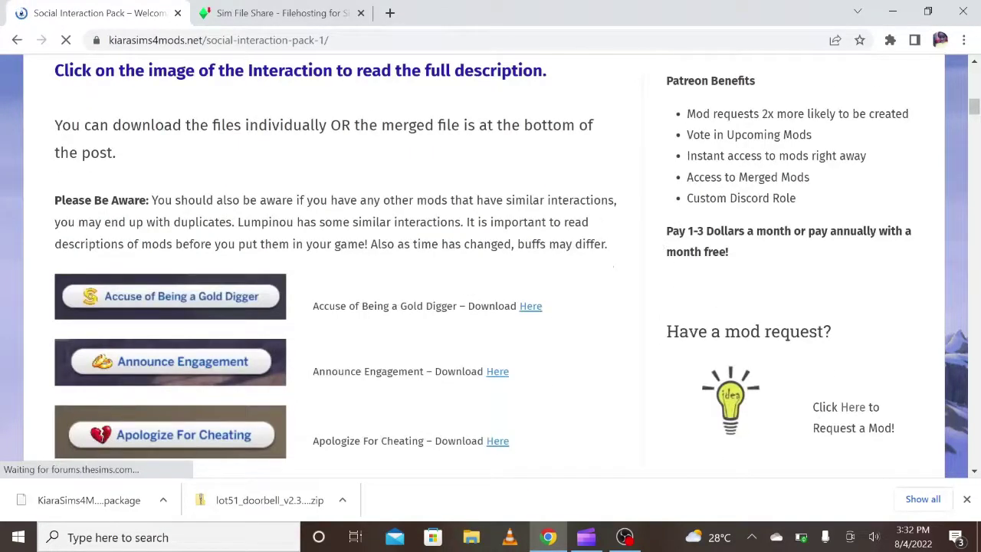
pyautogui.scroll(-2, 556, 252)
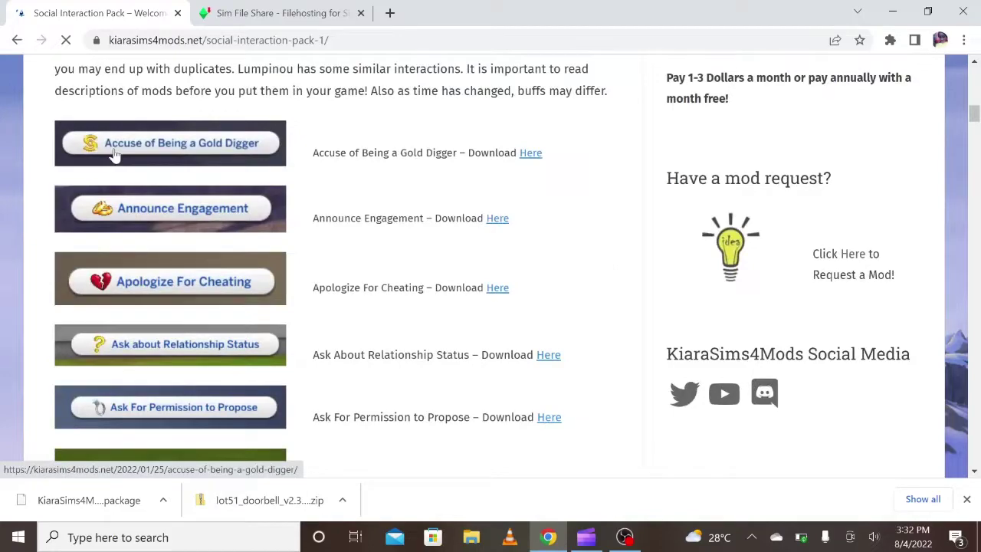